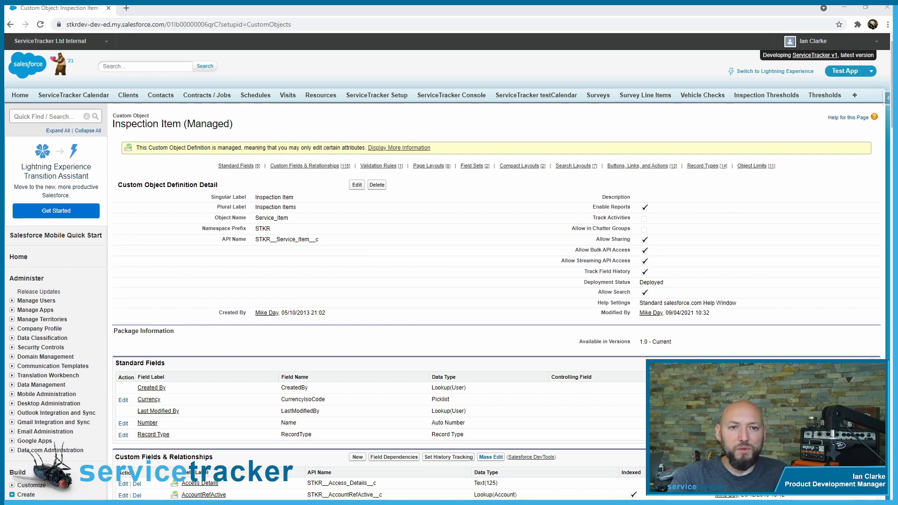
# Go to Setup and open the list of custom objects under the Build section's Create group.
pyautogui.click(814, 40)
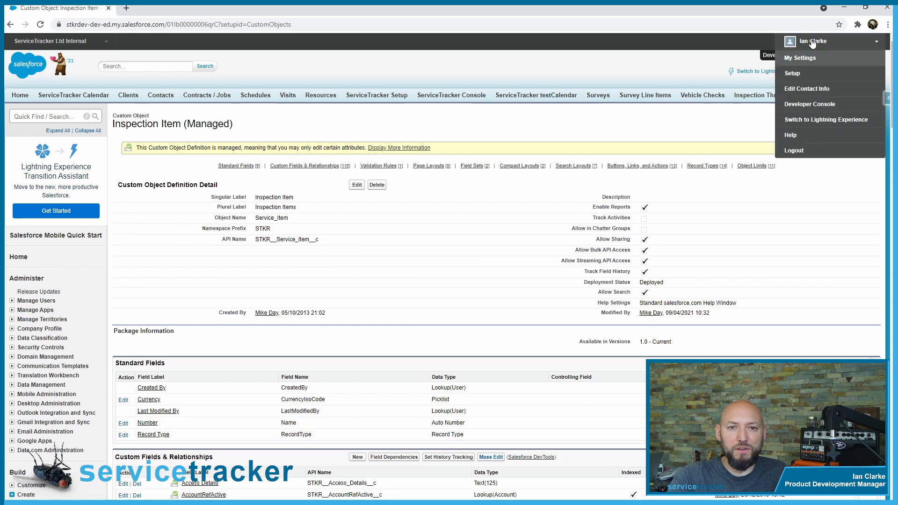
pyautogui.click(791, 74)
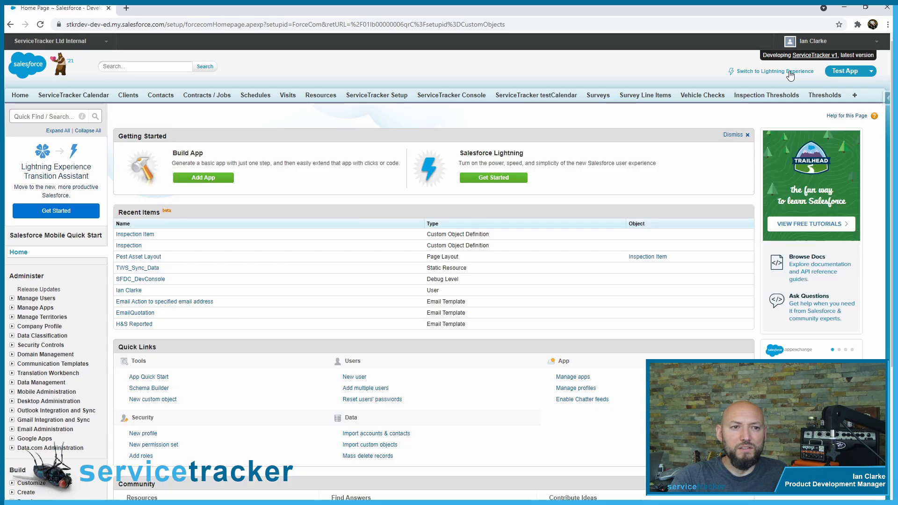
pyautogui.scroll(-4, 52, 116)
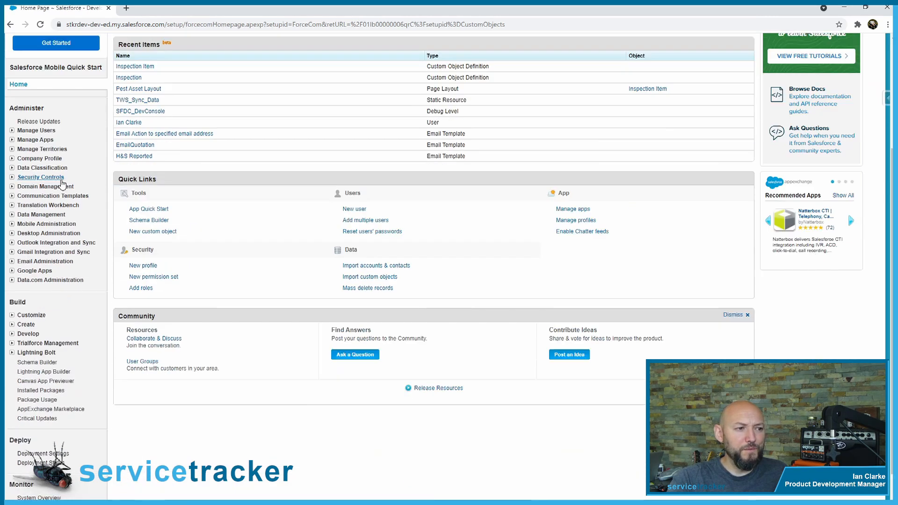
pyautogui.scroll(-2, 27, 303)
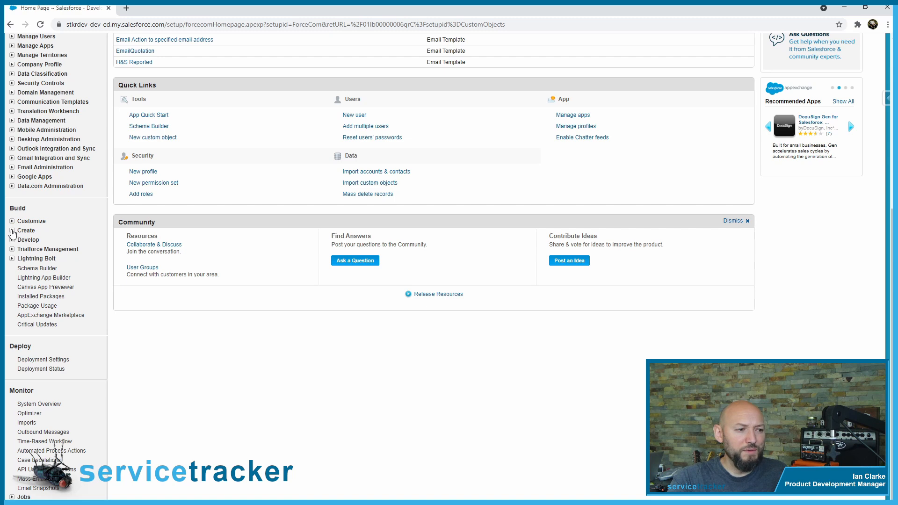
pyautogui.click(13, 231)
pyautogui.scroll(-2, 14, 234)
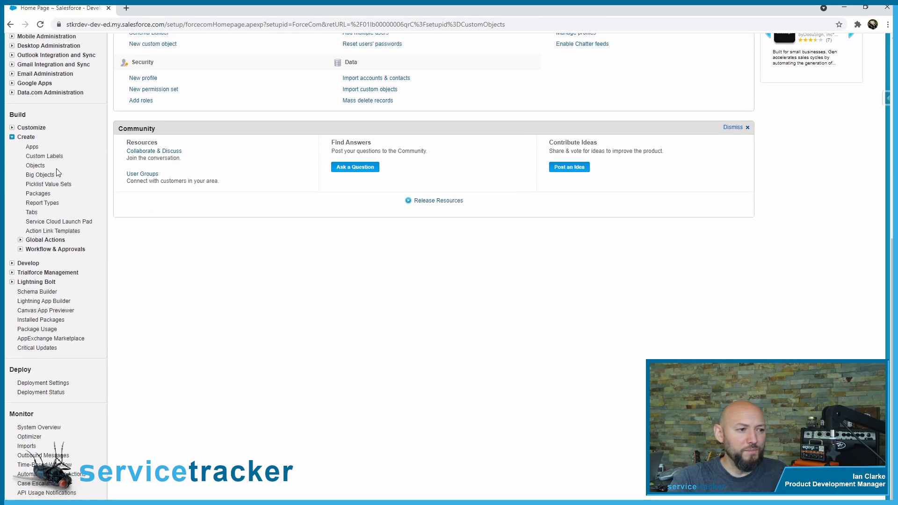
pyautogui.click(35, 166)
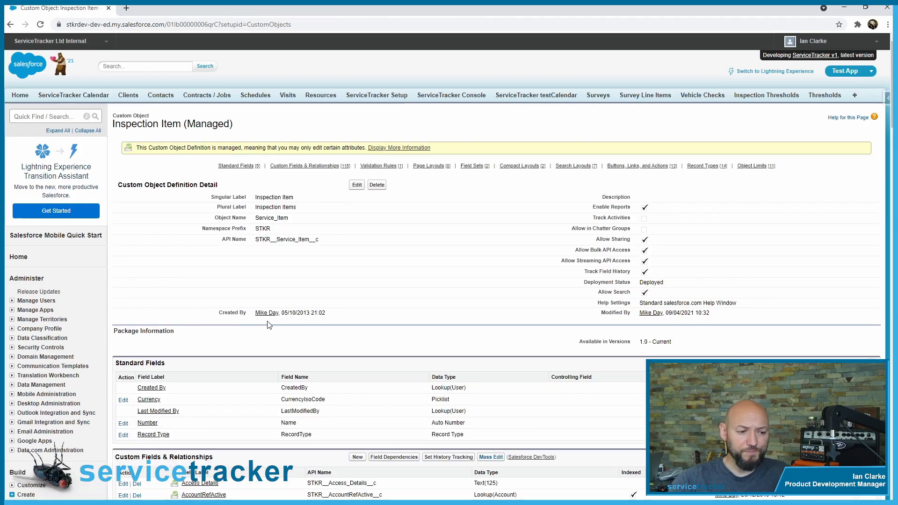
# Start a new record type on the Inspection Item object, with "Outlet" as its label and name.
pyautogui.scroll(-15, 275, 301)
pyautogui.scroll(-20, 275, 300)
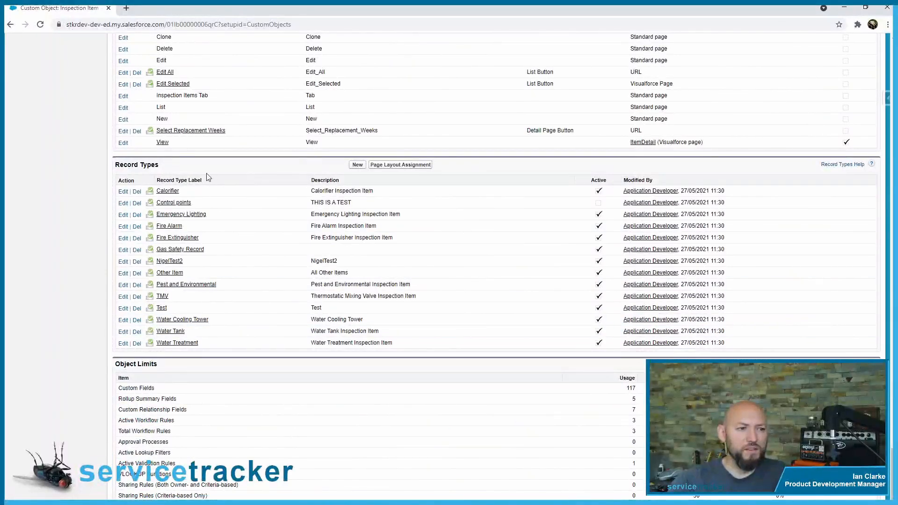
pyautogui.moveTo(116, 165); pyautogui.dragTo(167, 169)
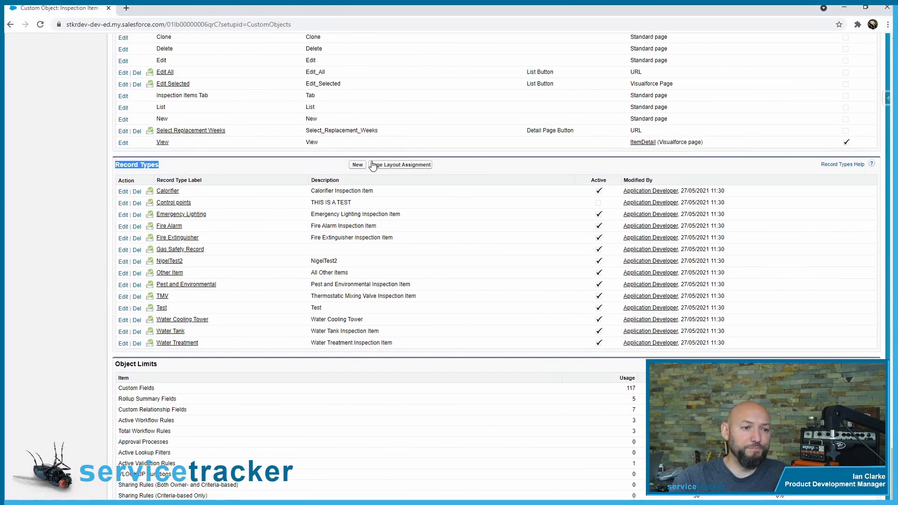
pyautogui.click(356, 166)
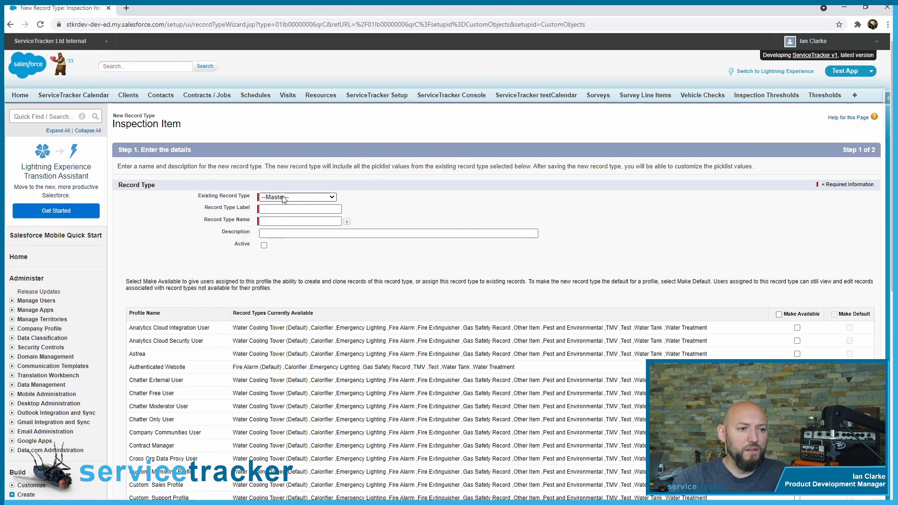
pyautogui.click(285, 209)
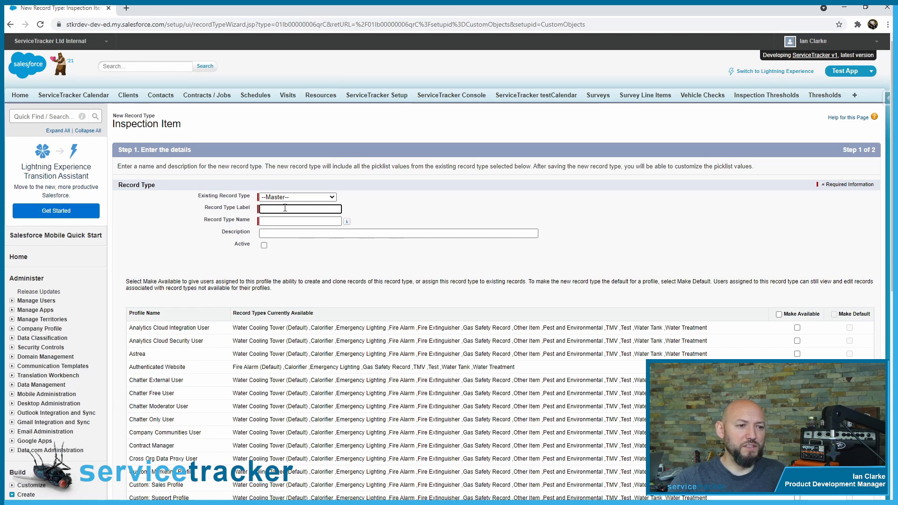
pyautogui.write('Out')
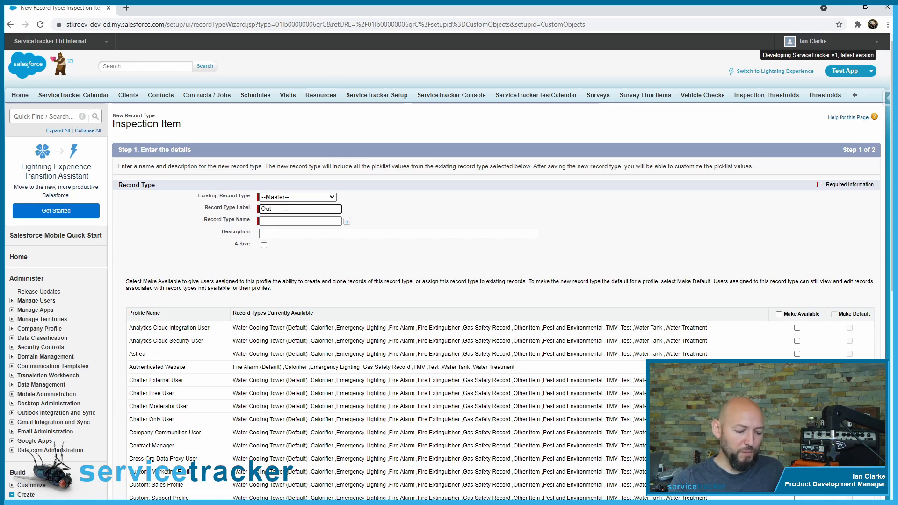
pyautogui.write('let')
pyautogui.press('Tab')
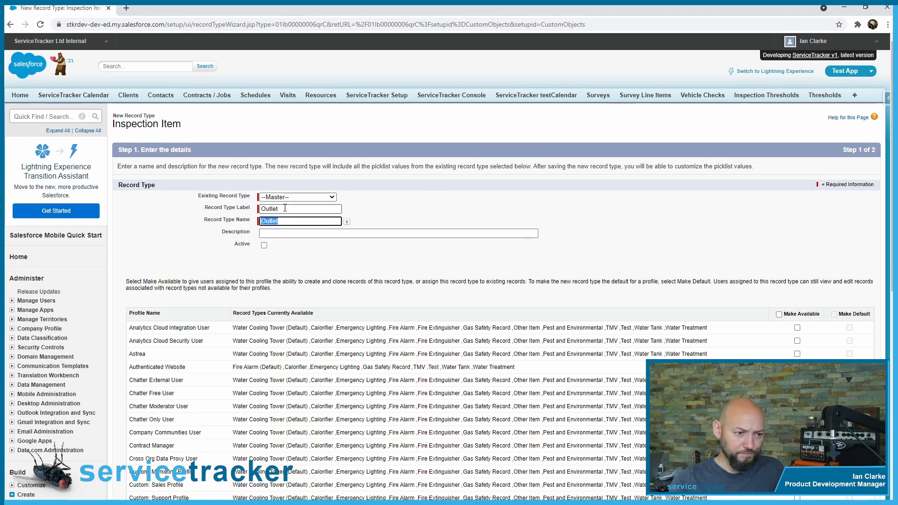
# Describe the new record type as "Hot taps, Cold Taps, Showerheads" and make it active.
pyautogui.click(276, 233)
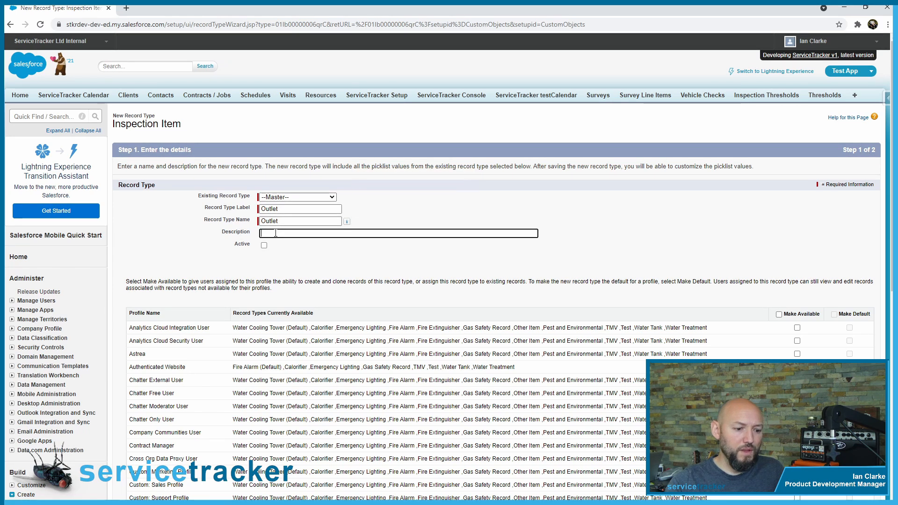
pyautogui.write('Hot')
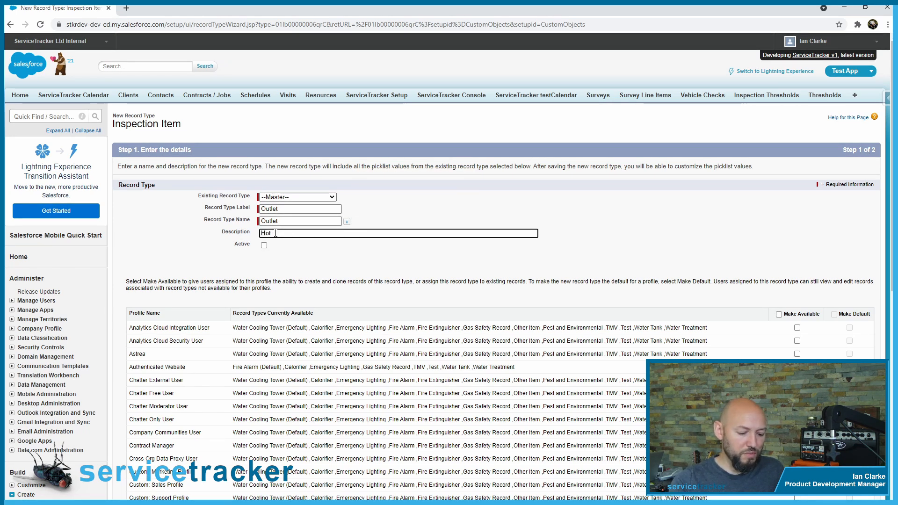
pyautogui.write(' tap')
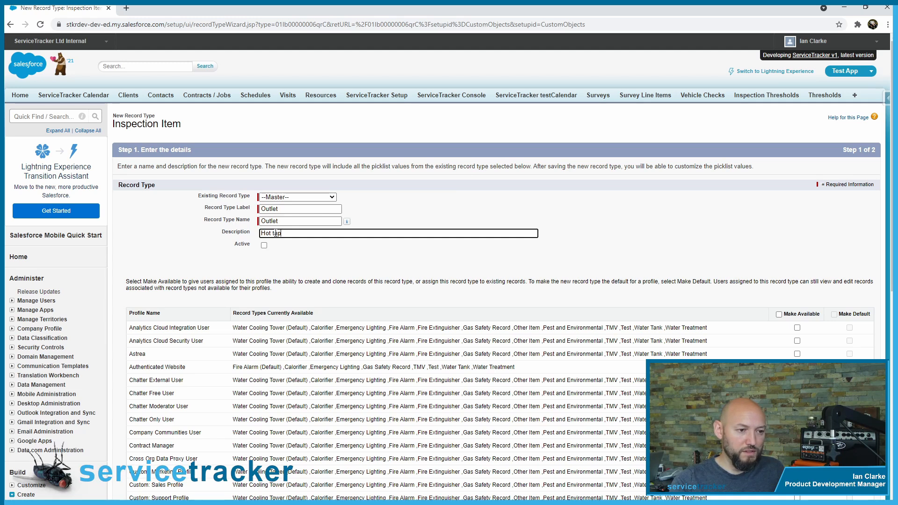
pyautogui.write('s, Co')
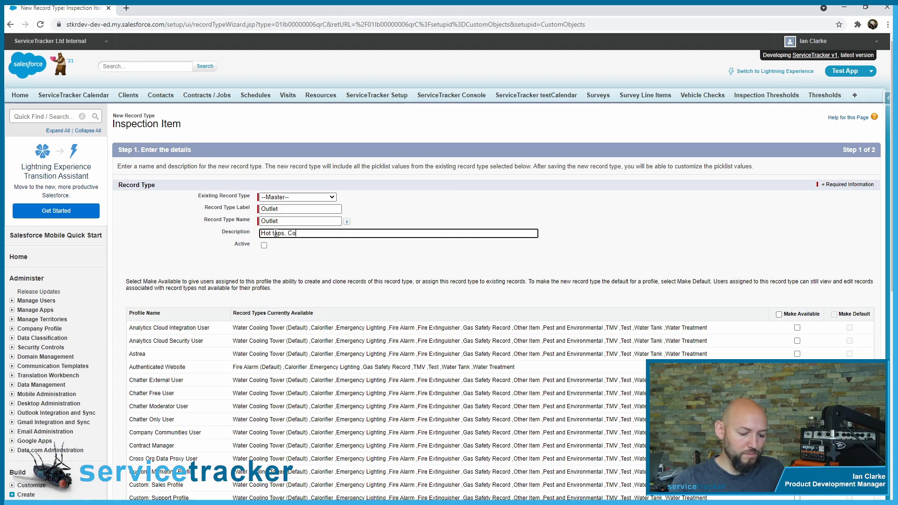
pyautogui.write('ld Taps, ')
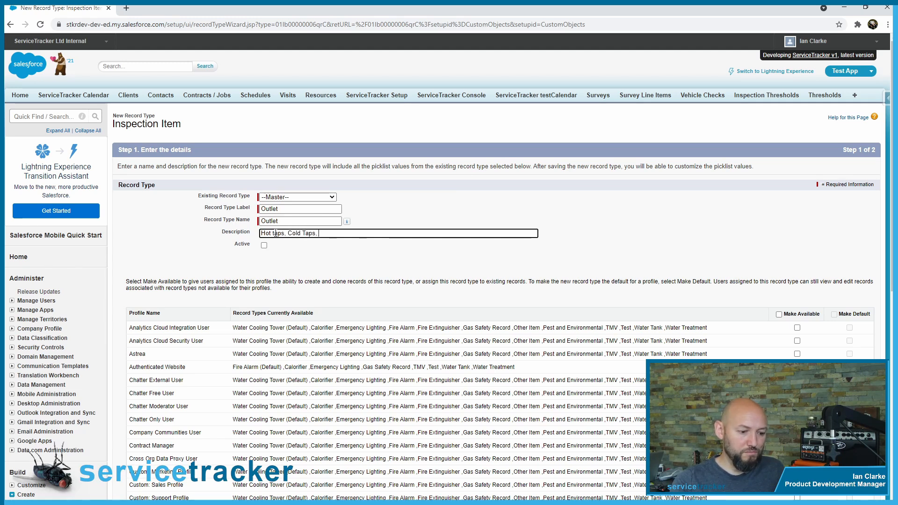
pyautogui.write('Showerhe')
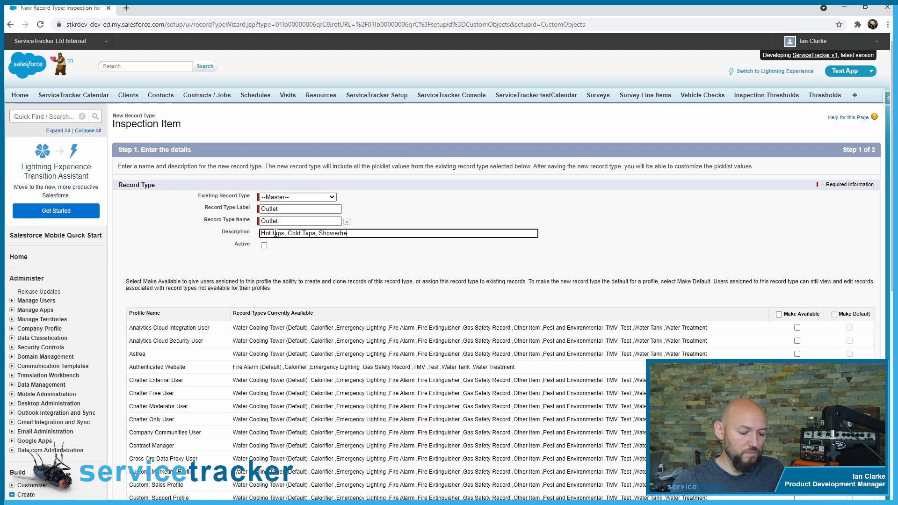
pyautogui.write('ads')
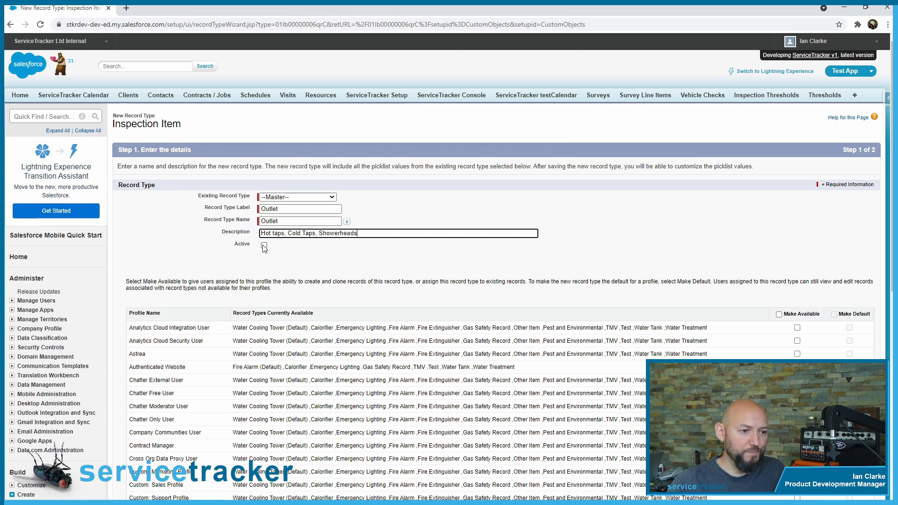
pyautogui.click(264, 246)
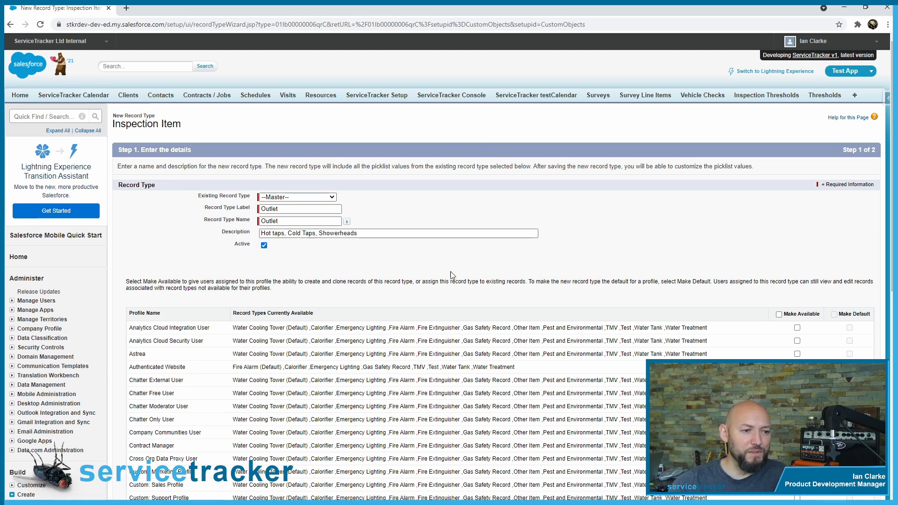
# Make the Outlet record type available to all profiles and continue to the page layout assignment.
pyautogui.click(779, 314)
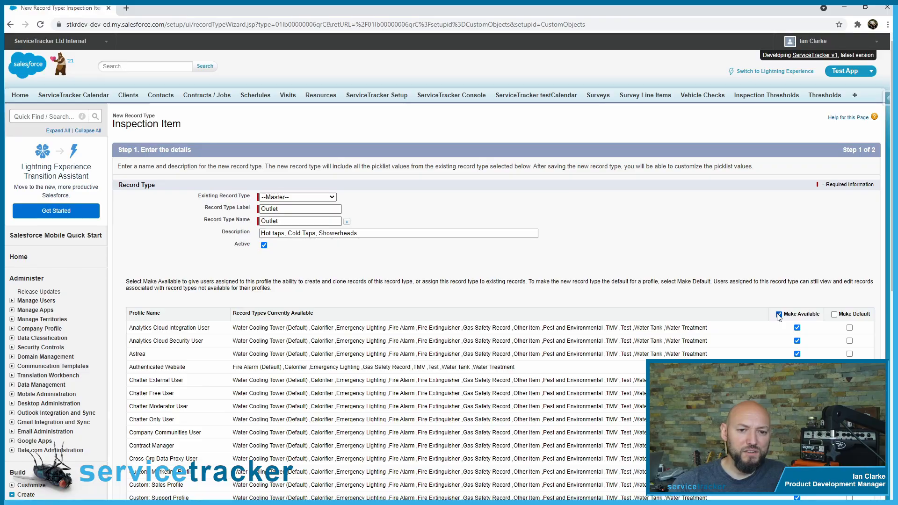
pyautogui.scroll(-5, 772, 344)
pyautogui.scroll(-9, 758, 346)
pyautogui.scroll(15, 756, 345)
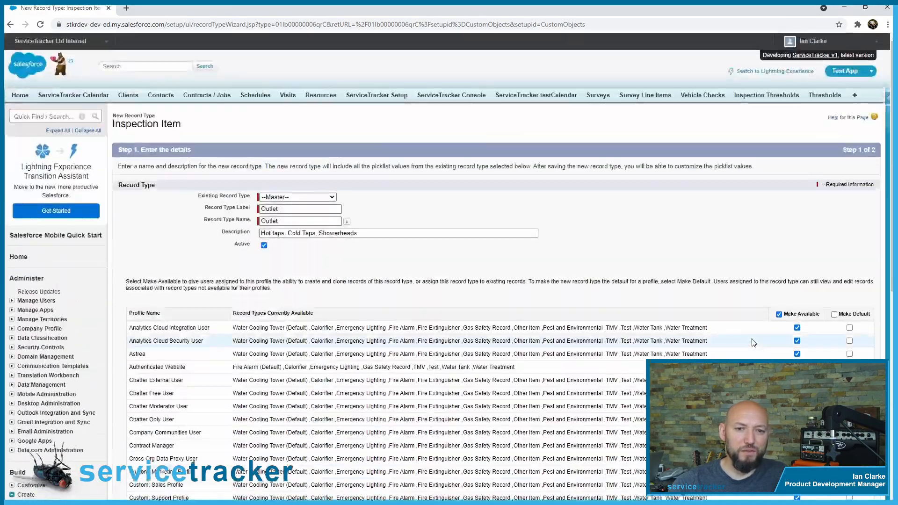
pyautogui.scroll(-15, 786, 289)
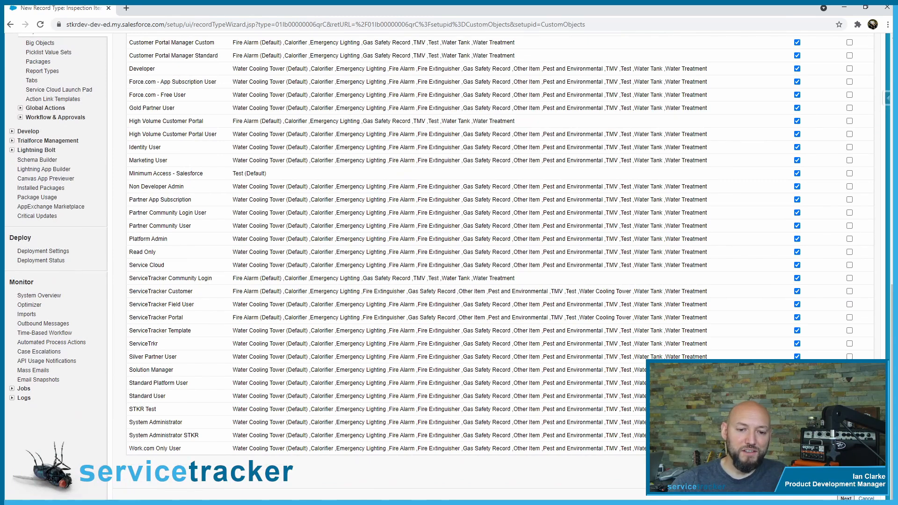
pyautogui.click(846, 498)
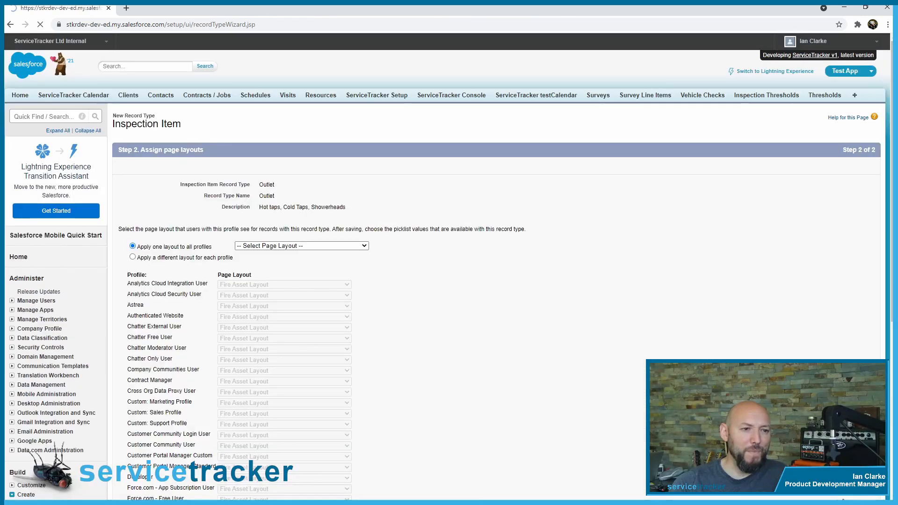
# Complete the page layout assignment for all profiles and save the Outlet record type.
pyautogui.scroll(-2, 281, 225)
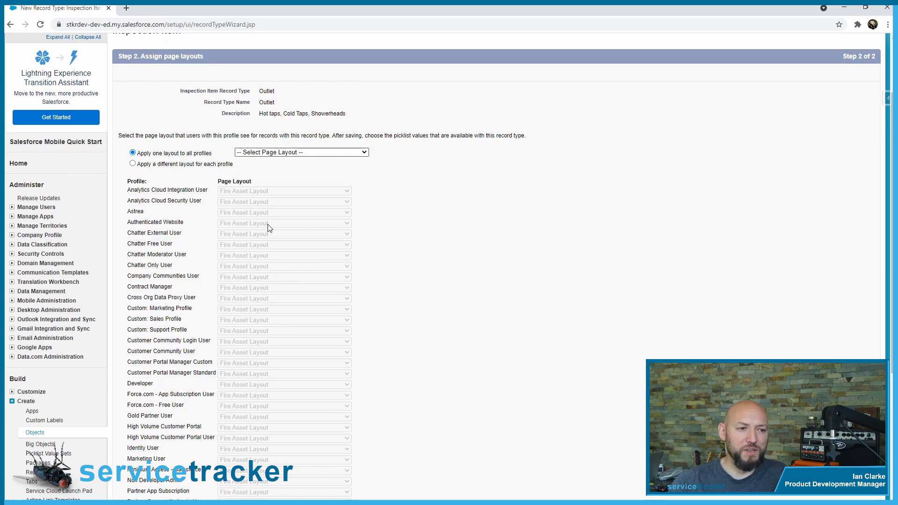
pyautogui.click(268, 225)
pyautogui.scroll(-6, 457, 350)
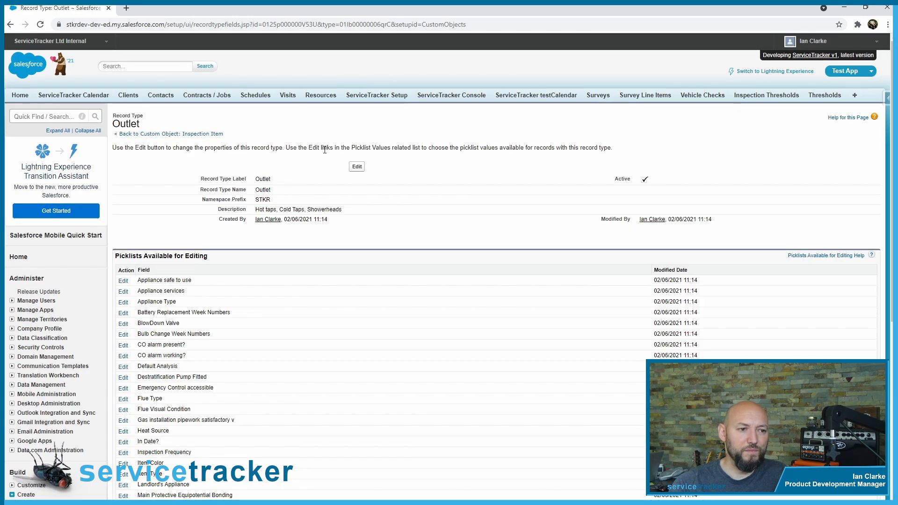
# Return to the custom objects list and open the Inspection object's definition.
pyautogui.scroll(-1, 224, 180)
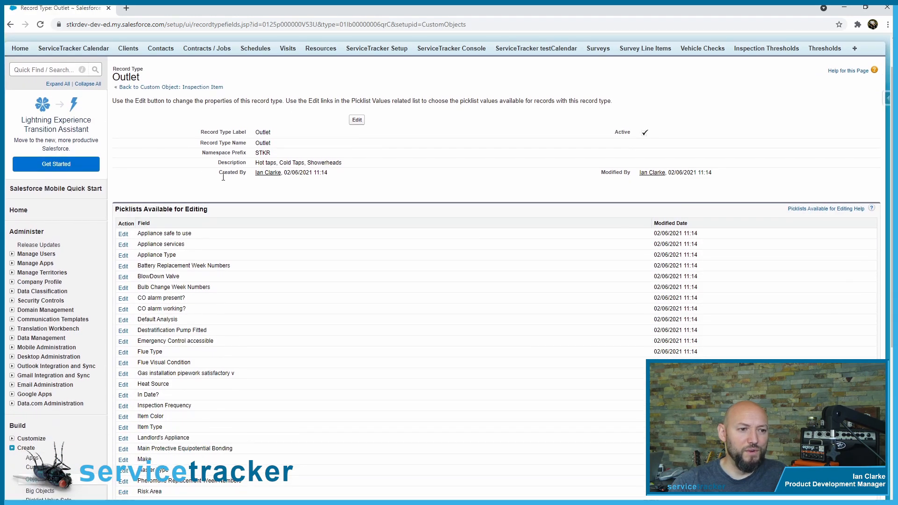
pyautogui.scroll(-4, 95, 231)
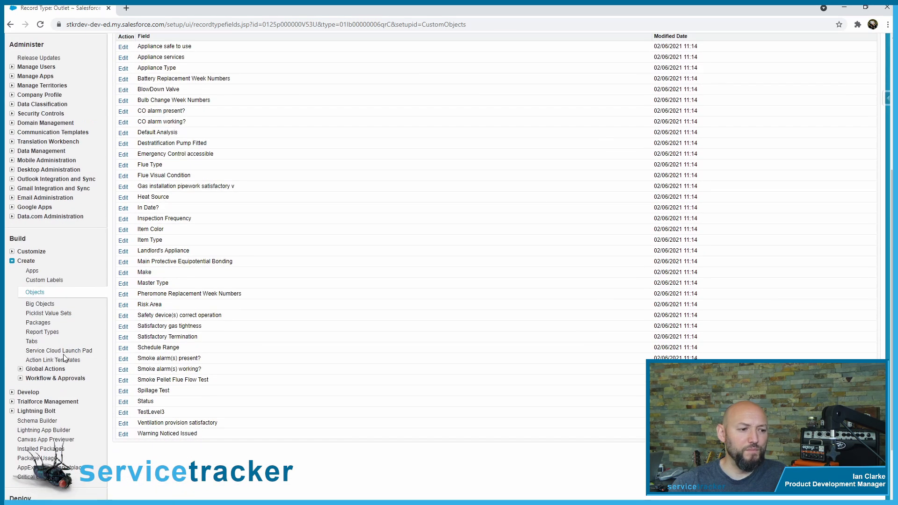
pyautogui.click(37, 293)
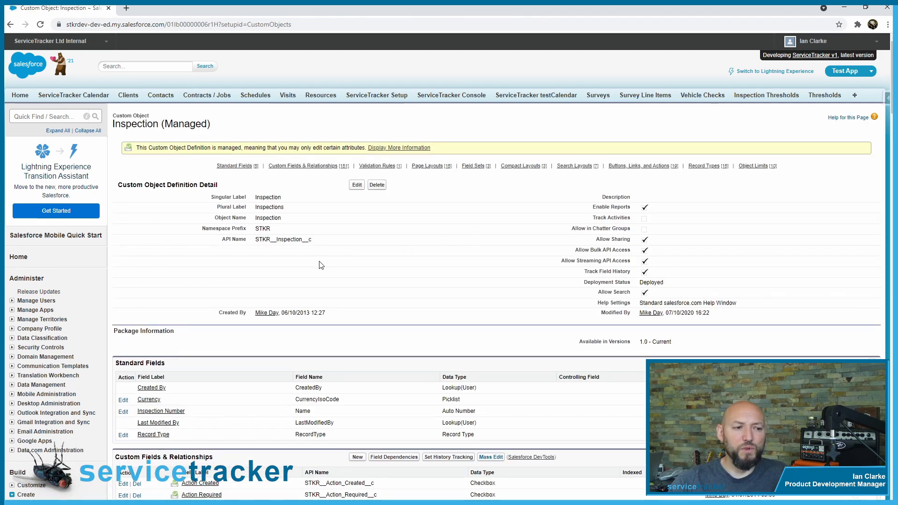
# Create a new Inspection page layout named "Outlet", cloned from the existing Calorifier layout, and save it.
pyautogui.moveTo(433, 167)
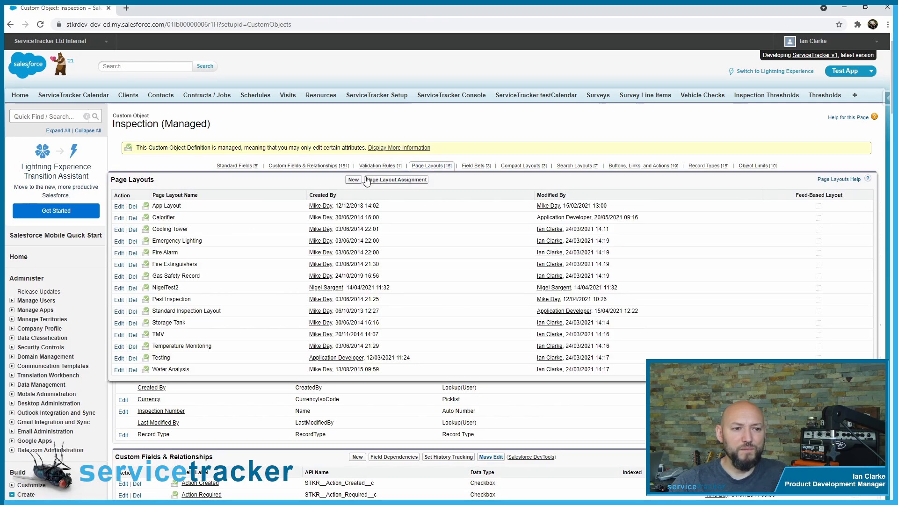
pyautogui.scroll(-15, 206, 323)
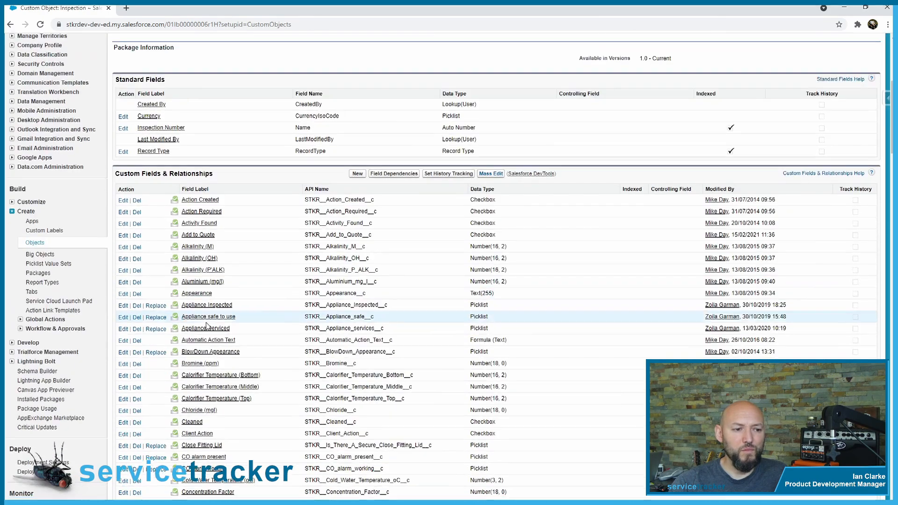
pyautogui.scroll(-15, 210, 325)
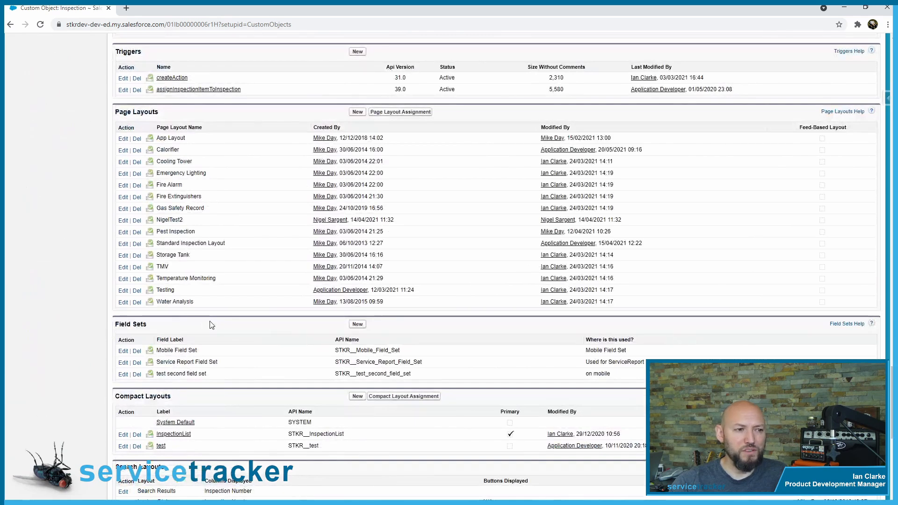
pyautogui.click(358, 113)
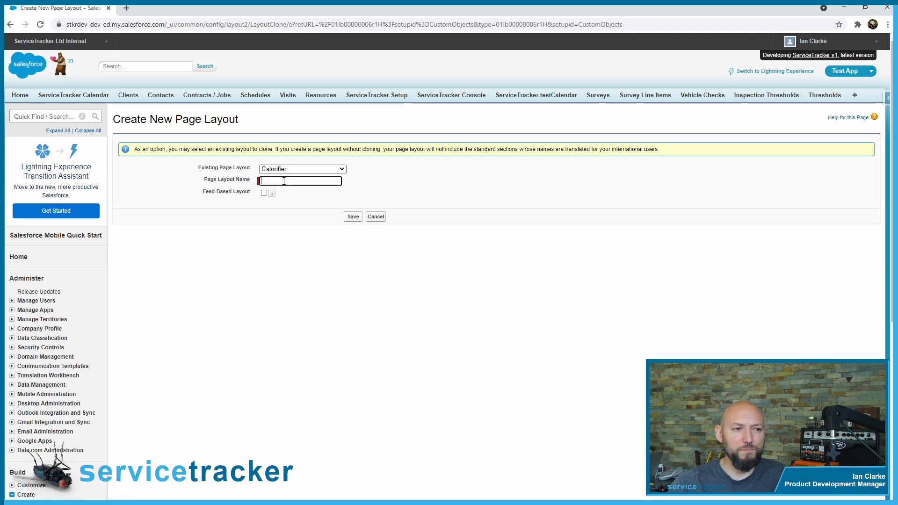
pyautogui.hotkey('ctrl', 'a')
pyautogui.press('BackSpace')
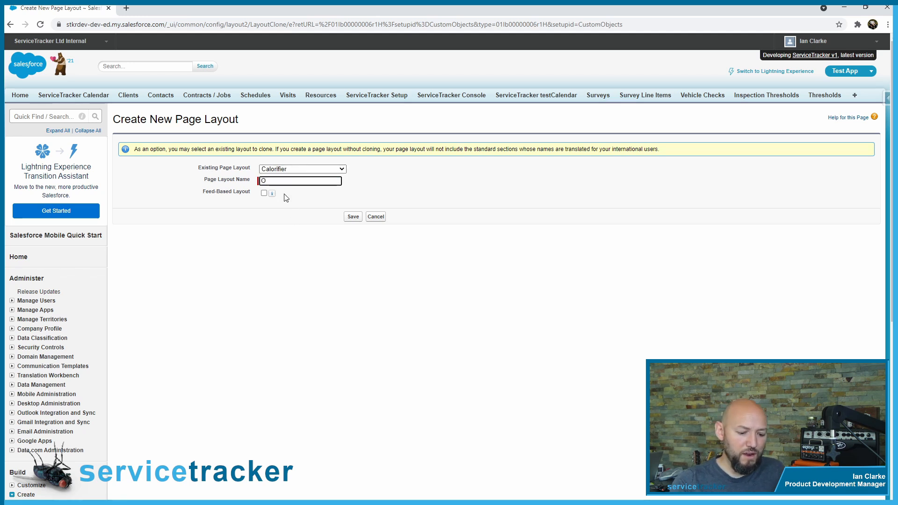
pyautogui.write('Outlet')
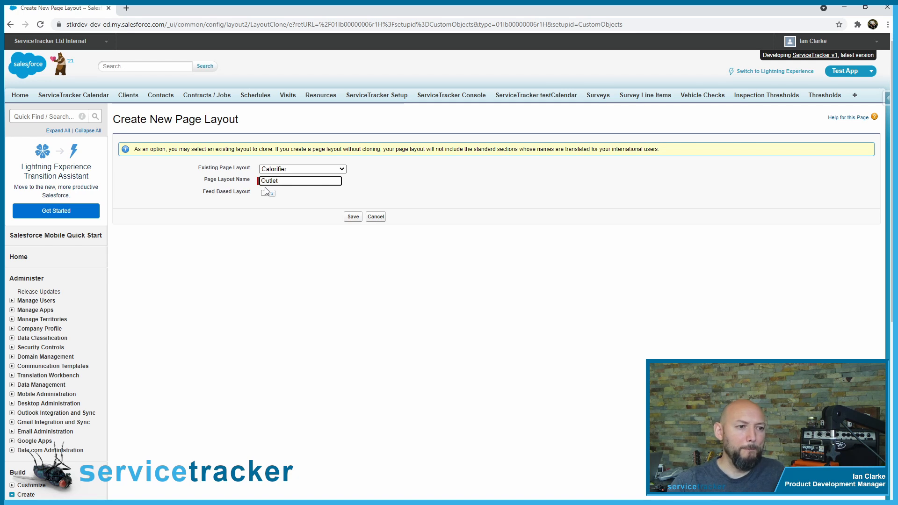
pyautogui.click(354, 217)
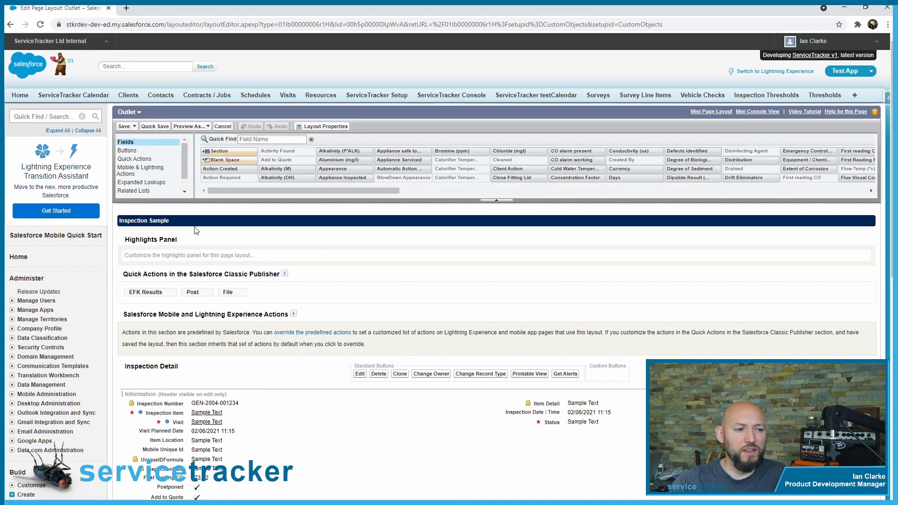
# Remove the Inspection Results and Chlorination details sections from the Outlet page layout.
pyautogui.scroll(-5, 143, 173)
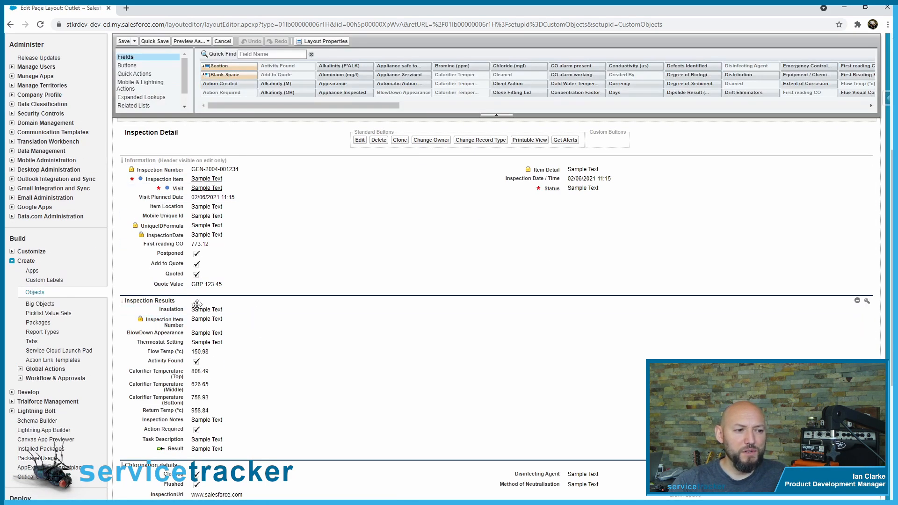
pyautogui.scroll(-6, 220, 404)
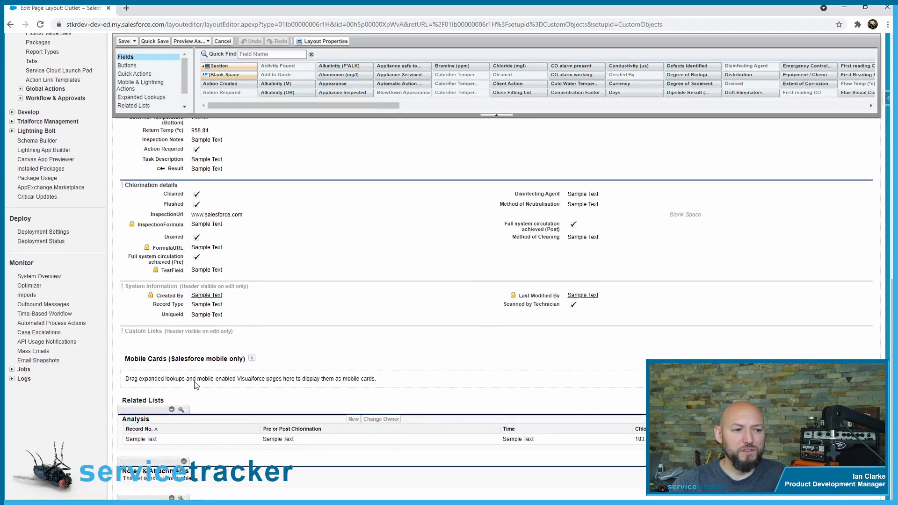
pyautogui.scroll(9, 242, 363)
pyautogui.scroll(4, 241, 363)
pyautogui.scroll(-4, 242, 363)
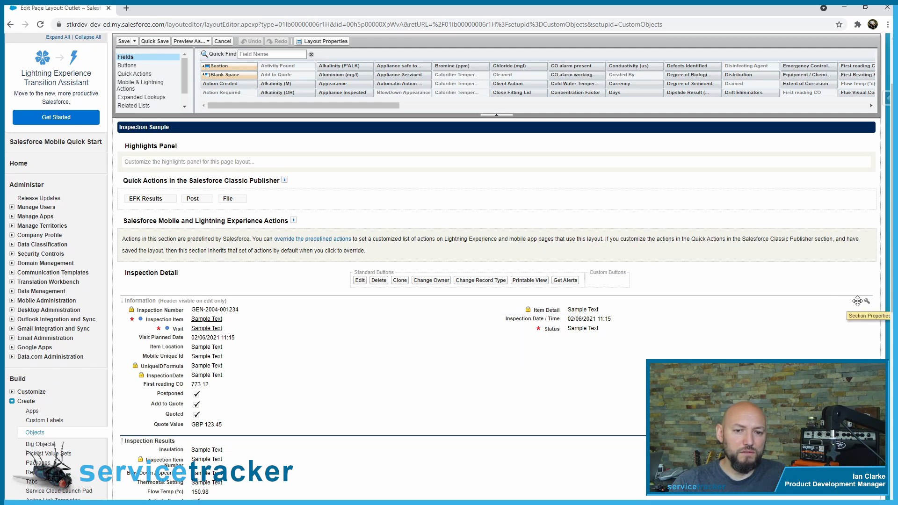
pyautogui.scroll(-4, 701, 384)
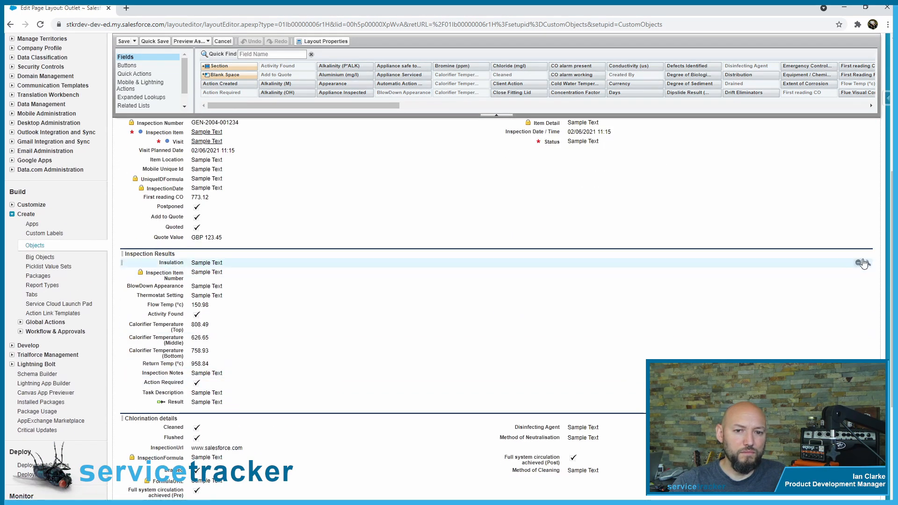
pyautogui.click(857, 256)
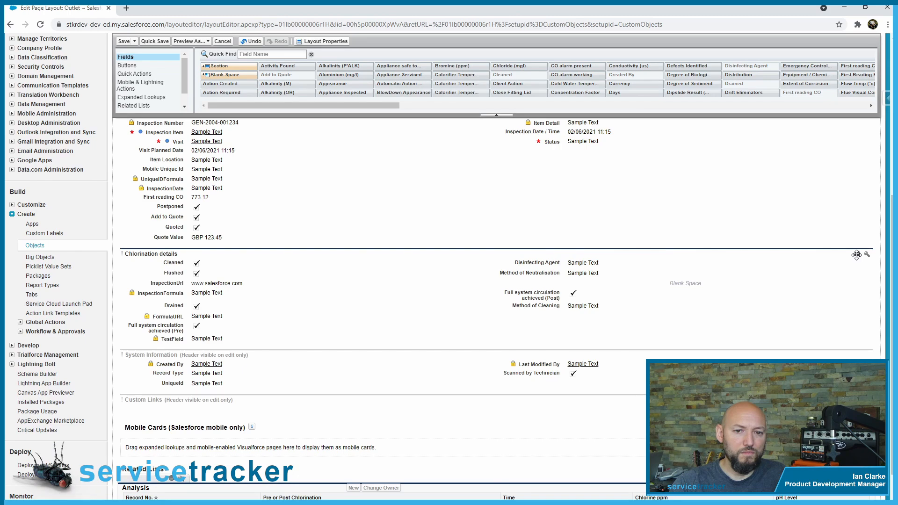
pyautogui.click(858, 254)
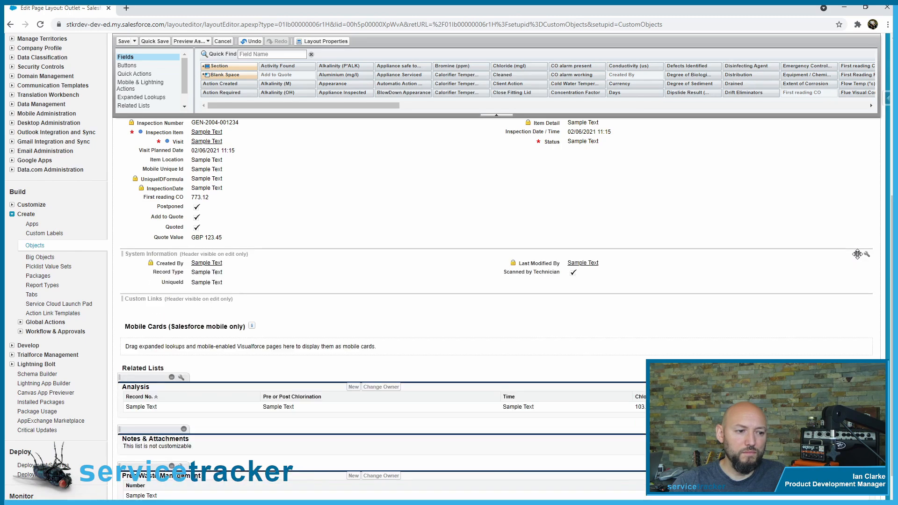
# Remove all fields from Visit Planned Date down to Quote Value from the layout's Information section.
pyautogui.scroll(5, 274, 317)
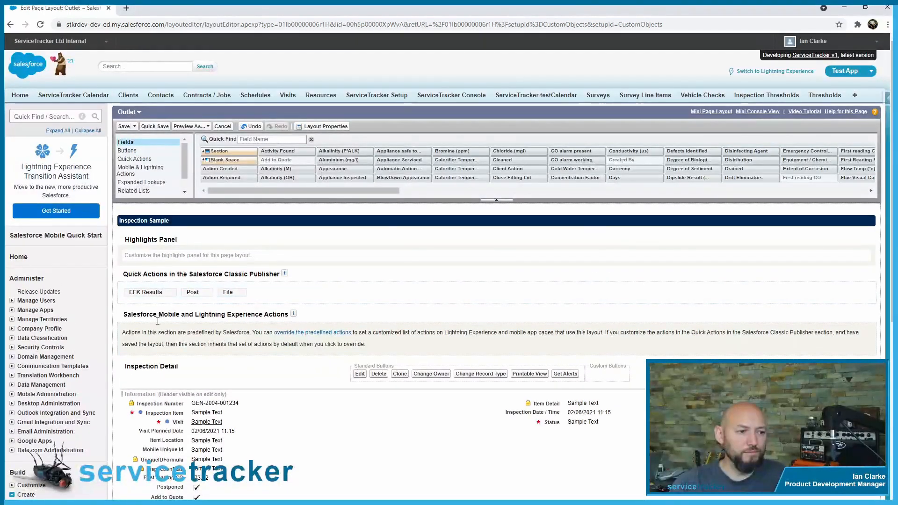
pyautogui.scroll(-1, 231, 383)
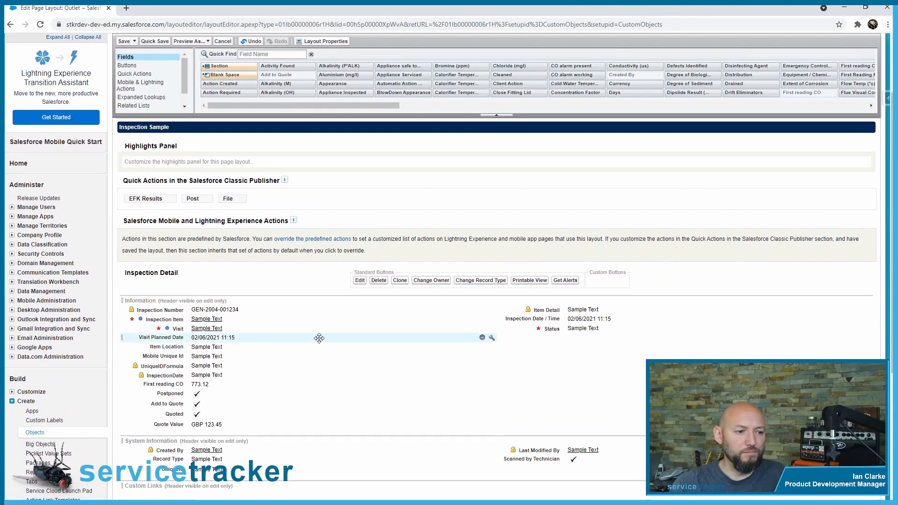
pyautogui.click(483, 338)
pyautogui.click(482, 338)
pyautogui.click(483, 338)
pyautogui.click(482, 338)
pyautogui.click(482, 337)
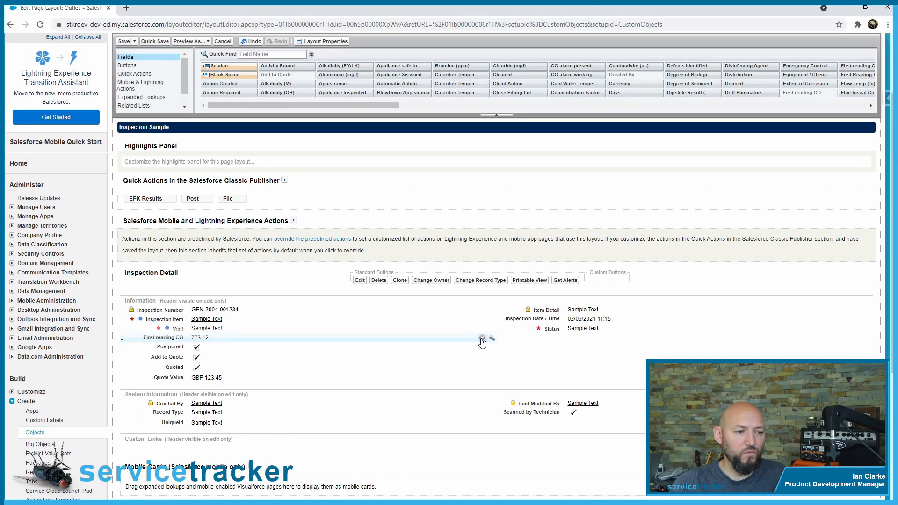
pyautogui.click(482, 338)
pyautogui.click(483, 338)
pyautogui.click(482, 338)
pyautogui.click(482, 338)
pyautogui.click(482, 339)
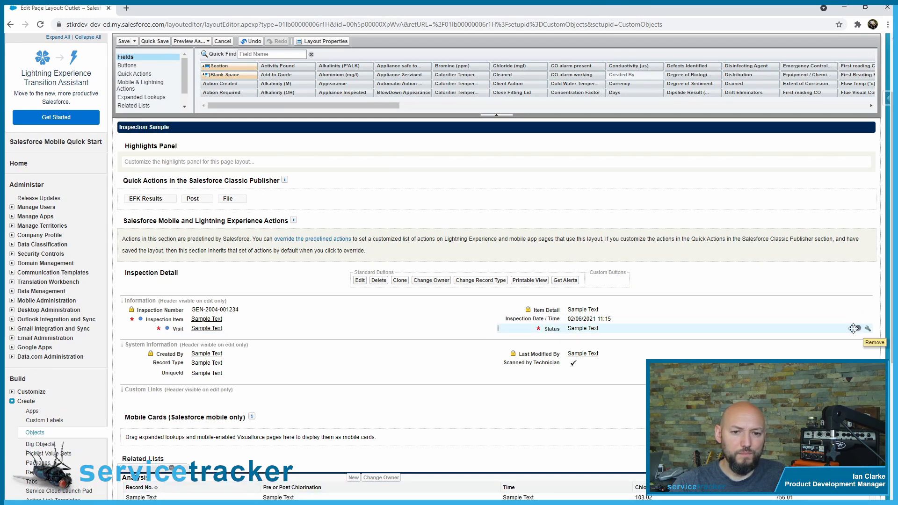
# Add a section named "Inspection Detail" between Information and System Information, and save the page layout.
pyautogui.scroll(-1, 263, 364)
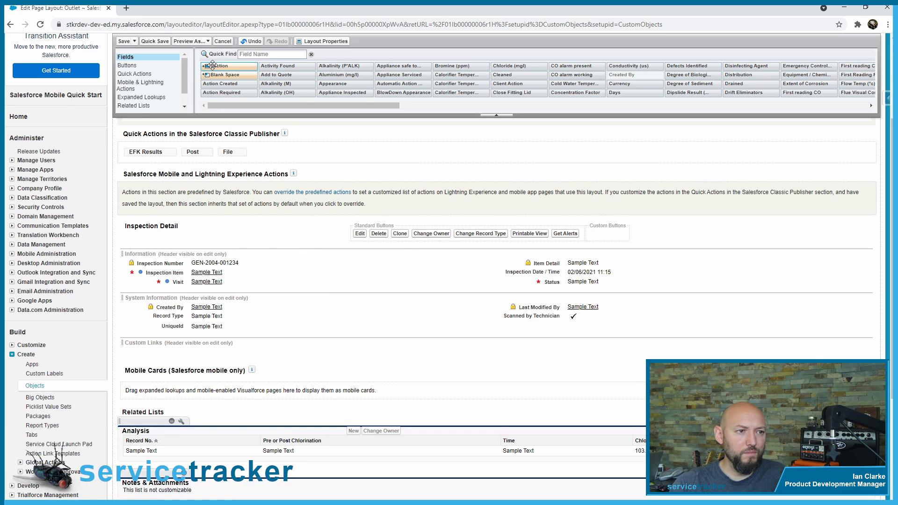
pyautogui.moveTo(217, 66); pyautogui.dragTo(200, 286)
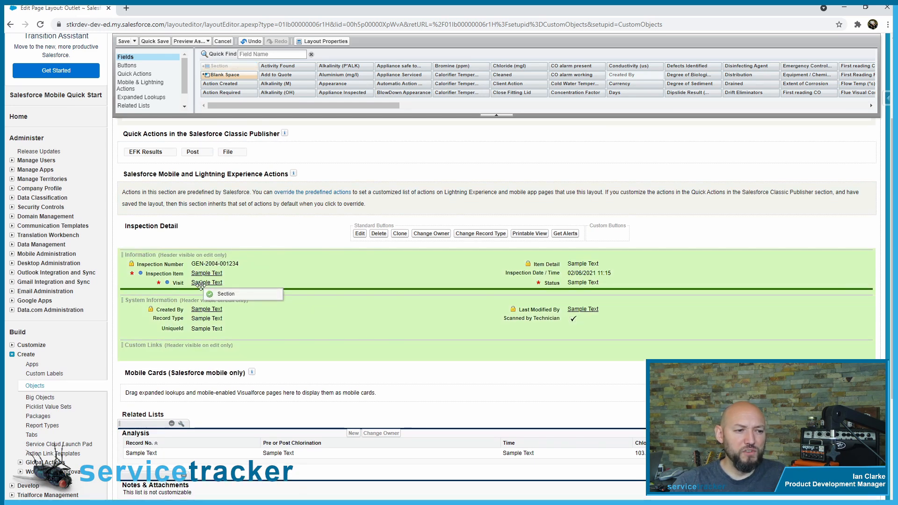
pyautogui.moveTo(201, 286); pyautogui.dragTo(201, 286)
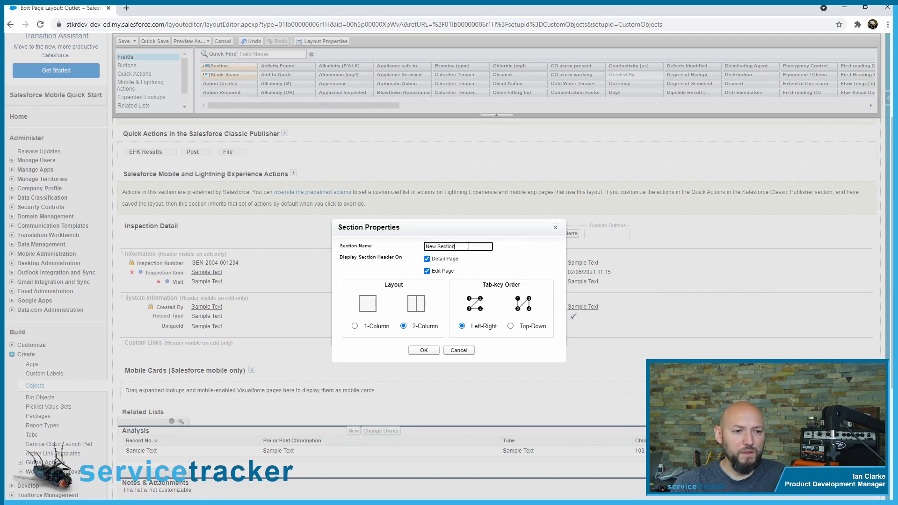
pyautogui.moveTo(469, 247); pyautogui.dragTo(353, 257)
pyautogui.write('Insp')
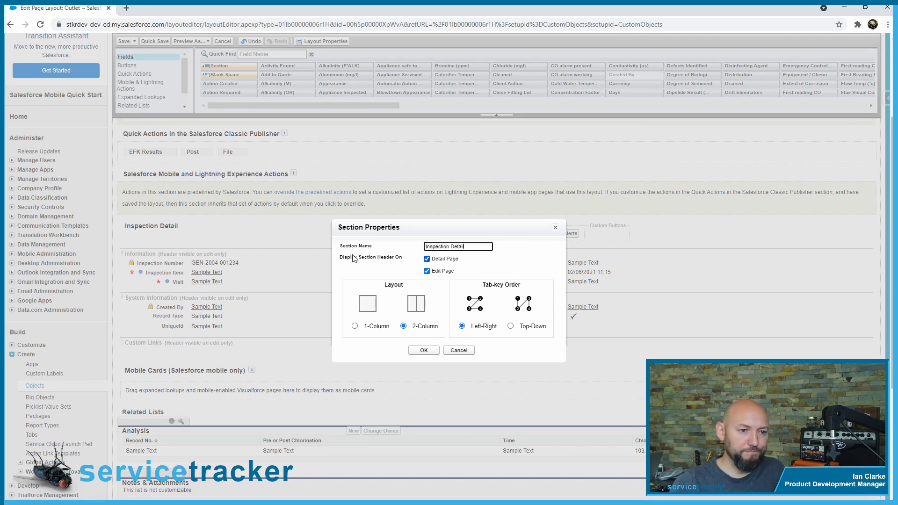
pyautogui.click(431, 354)
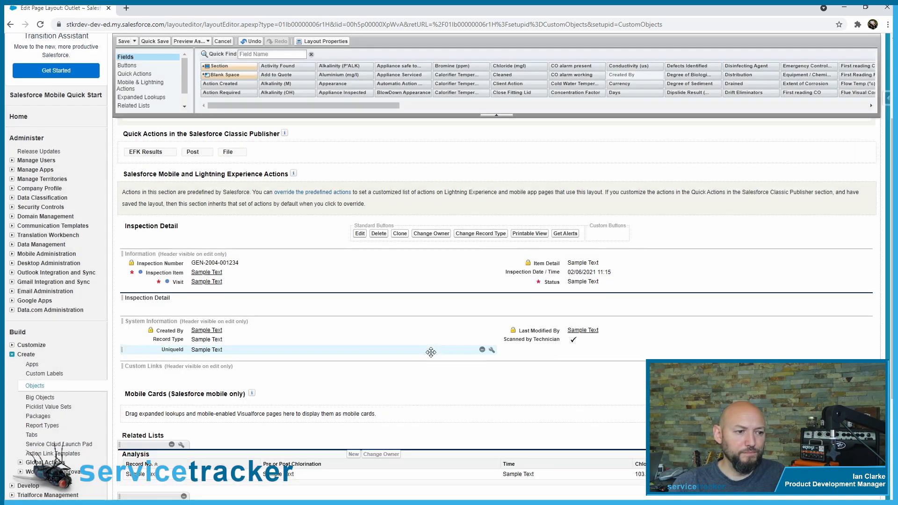
pyautogui.click(123, 41)
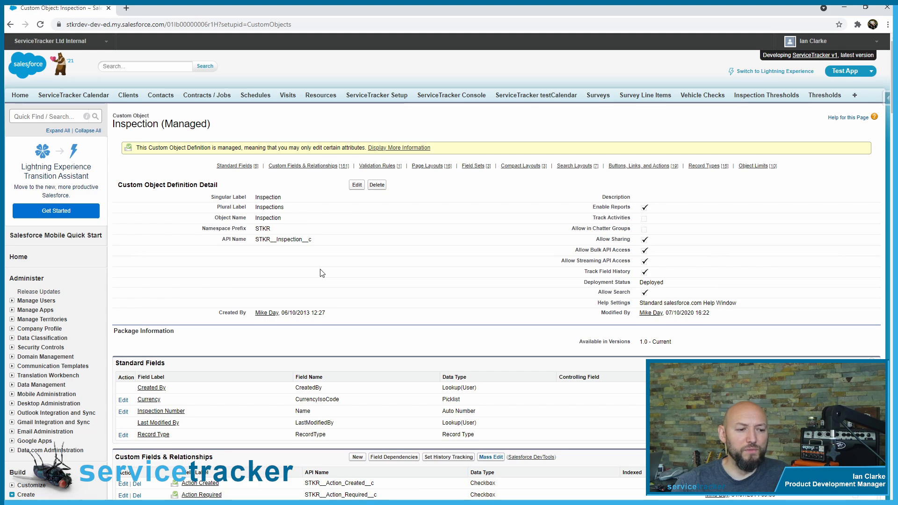
# Search the Inspection object's custom fields for "tempera" and look through the existing temperature fields.
pyautogui.scroll(-7, 304, 286)
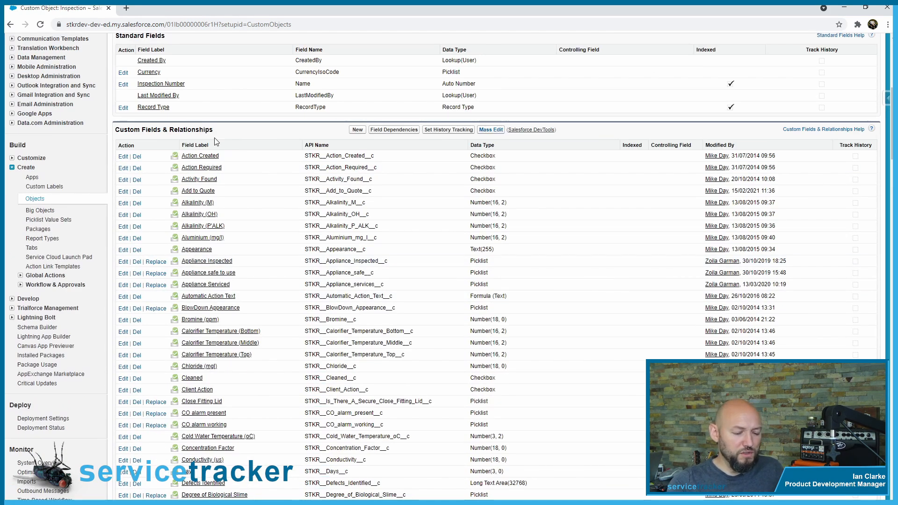
pyautogui.hotkey('ctrl', 'f')
pyautogui.write('temp')
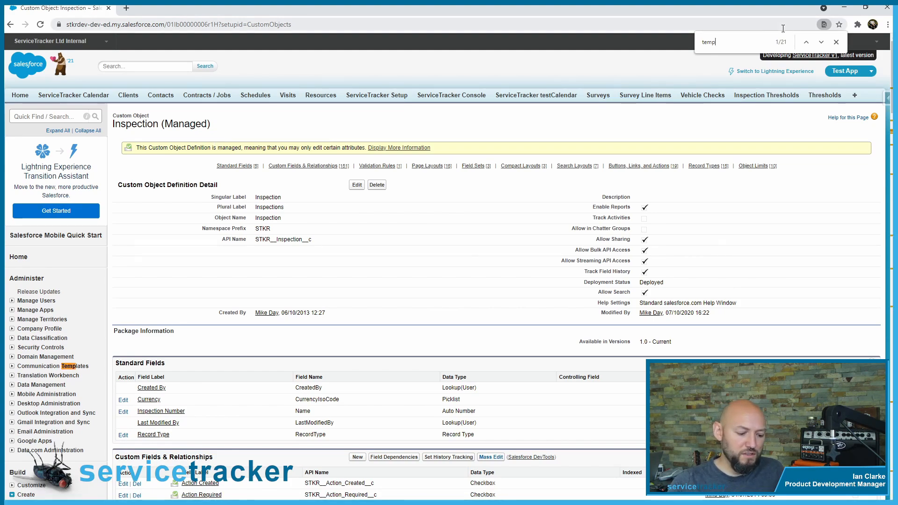
pyautogui.write('era')
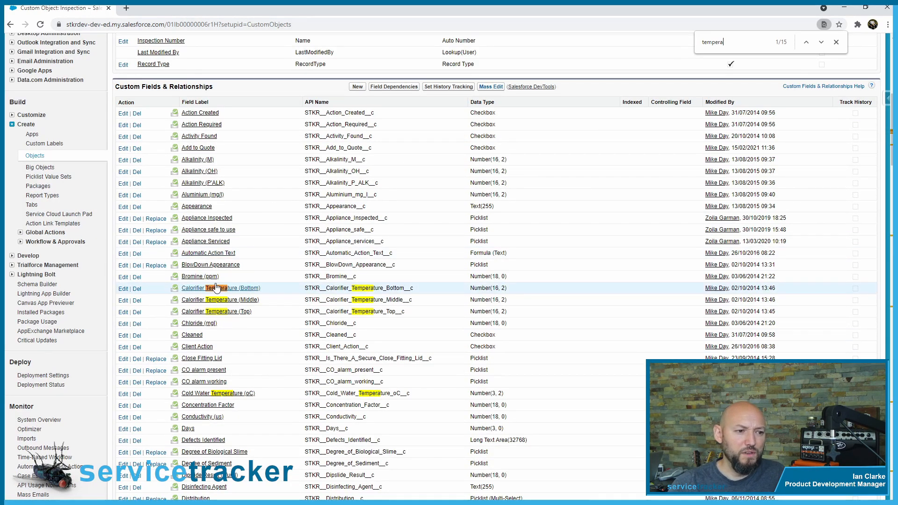
pyautogui.scroll(-3, 217, 327)
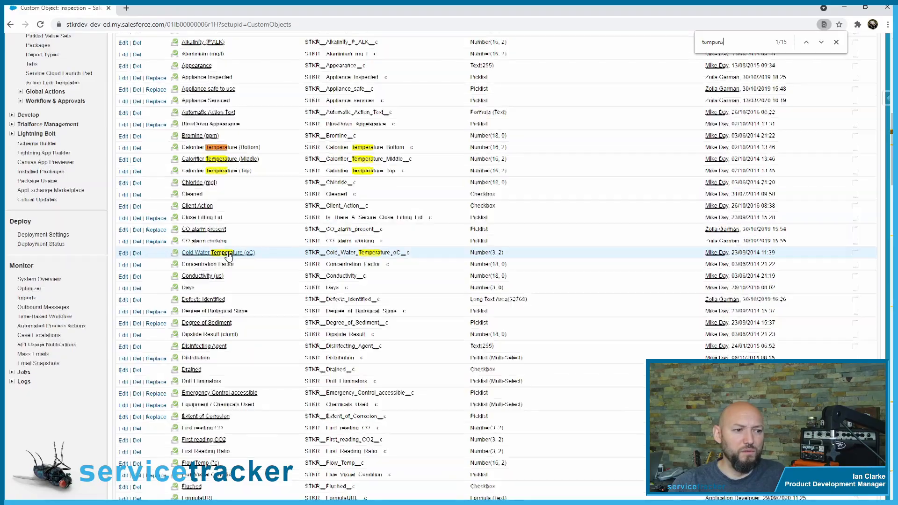
pyautogui.scroll(-6, 228, 257)
pyautogui.scroll(-10, 227, 255)
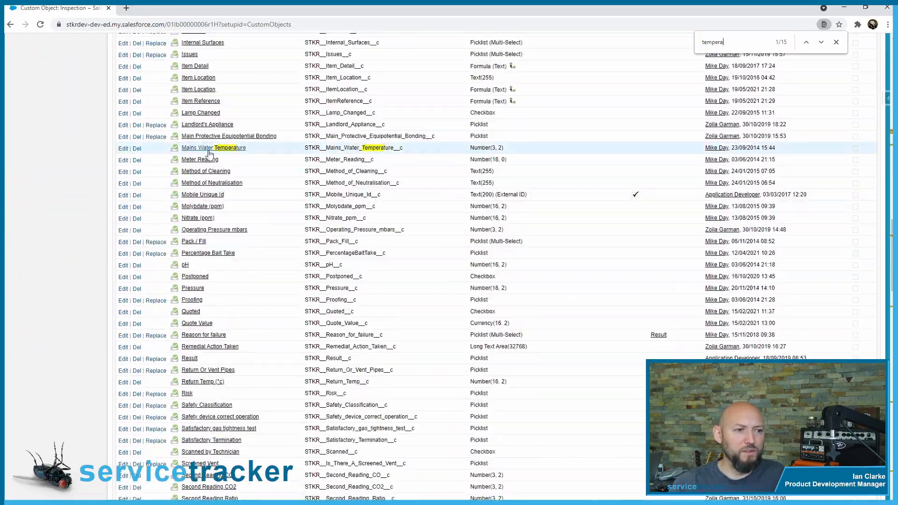
pyautogui.scroll(-10, 217, 175)
pyautogui.scroll(-4, 217, 175)
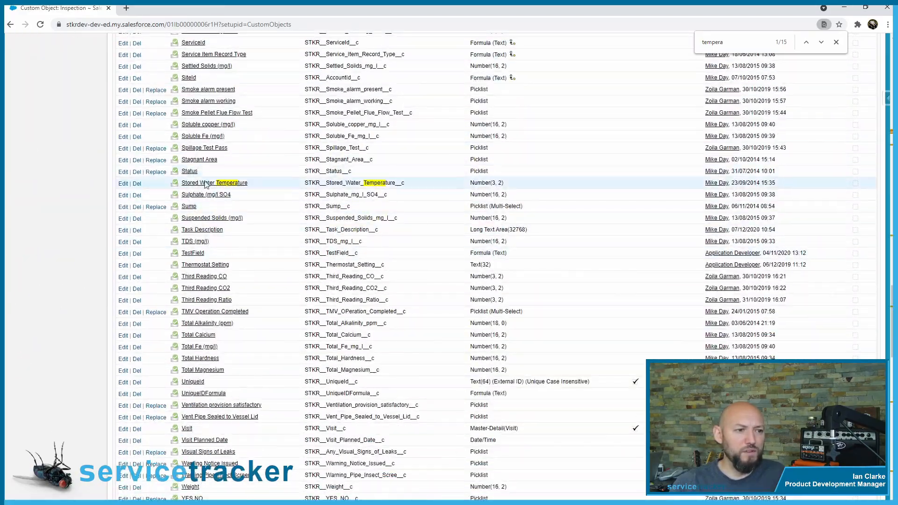
pyautogui.scroll(-4, 215, 212)
pyautogui.scroll(6, 216, 212)
pyautogui.scroll(-1, 216, 212)
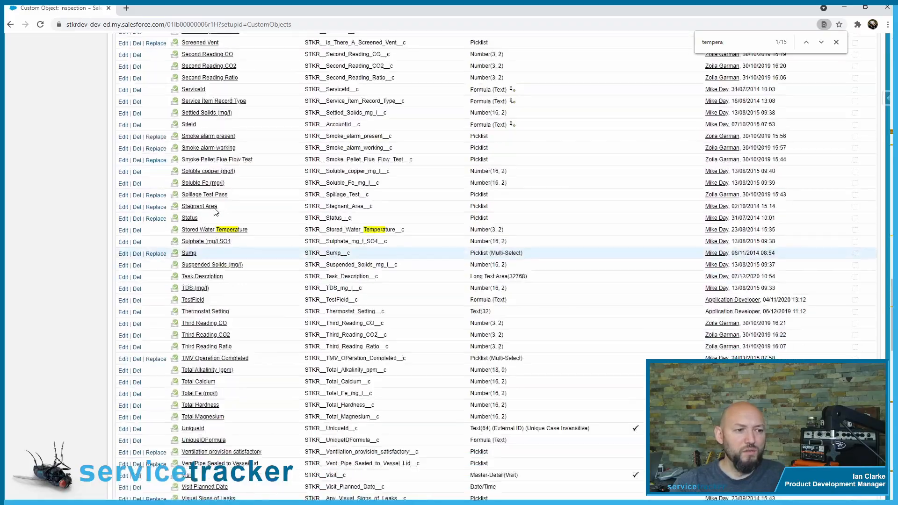
pyautogui.scroll(6, 215, 212)
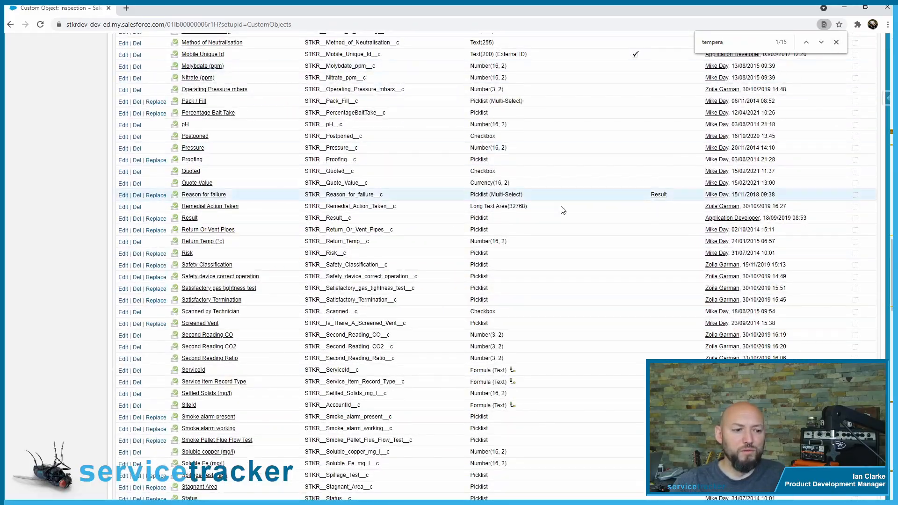
pyautogui.scroll(6, 485, 226)
pyautogui.scroll(20, 273, 189)
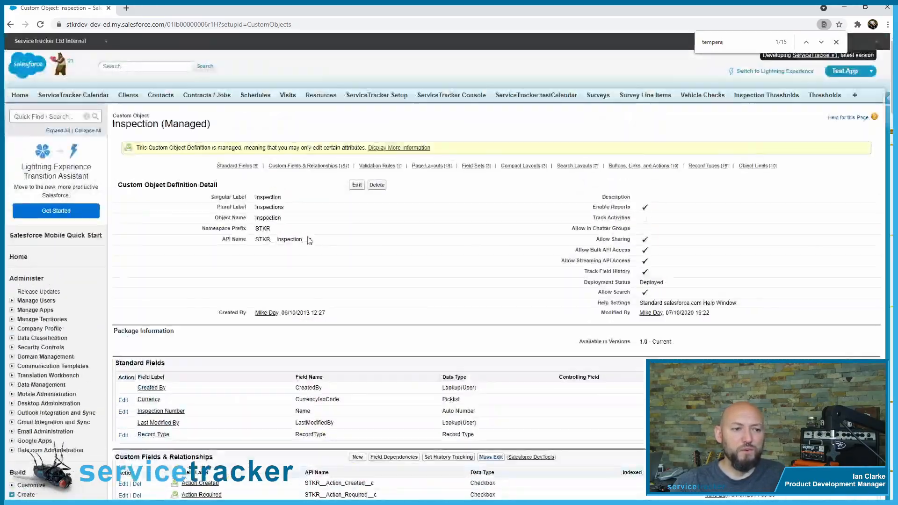
# Start a new custom field on the Inspection object and choose Number as its data type.
pyautogui.scroll(-5, 295, 290)
pyautogui.click(358, 224)
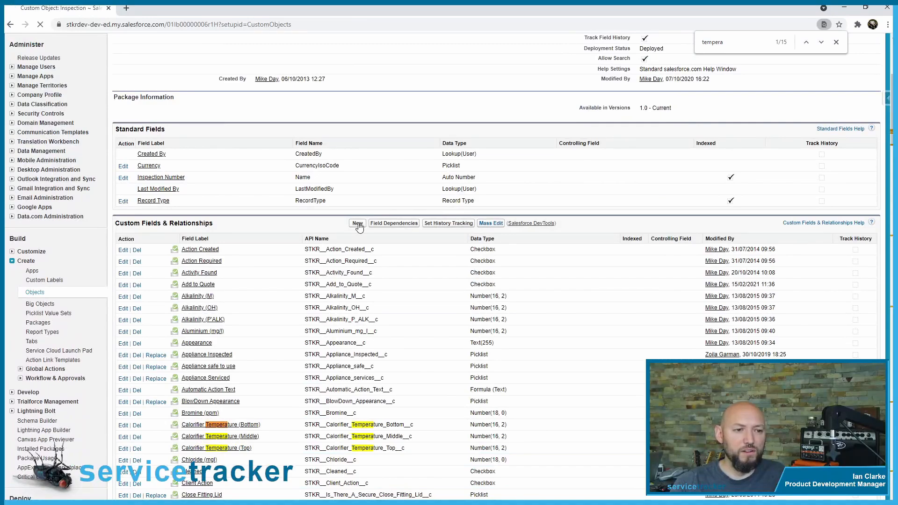
pyautogui.scroll(-4, 197, 280)
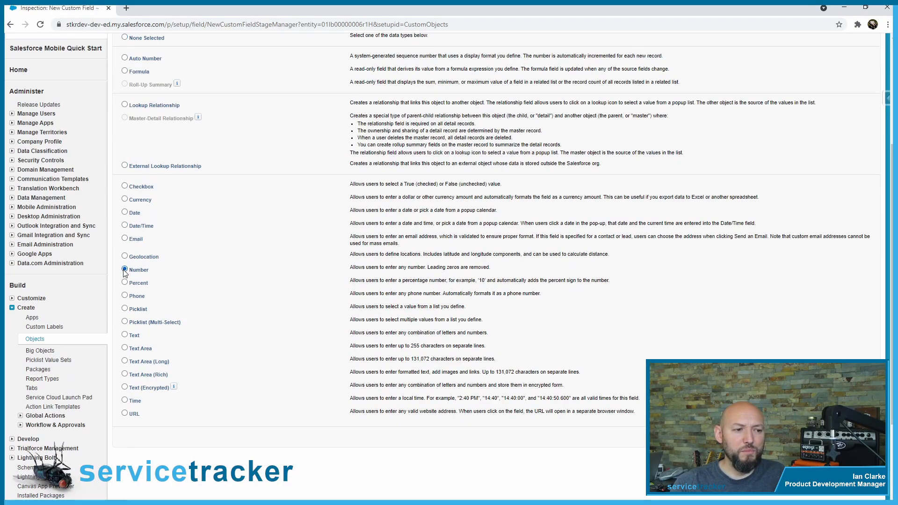
pyautogui.scroll(4, 380, 276)
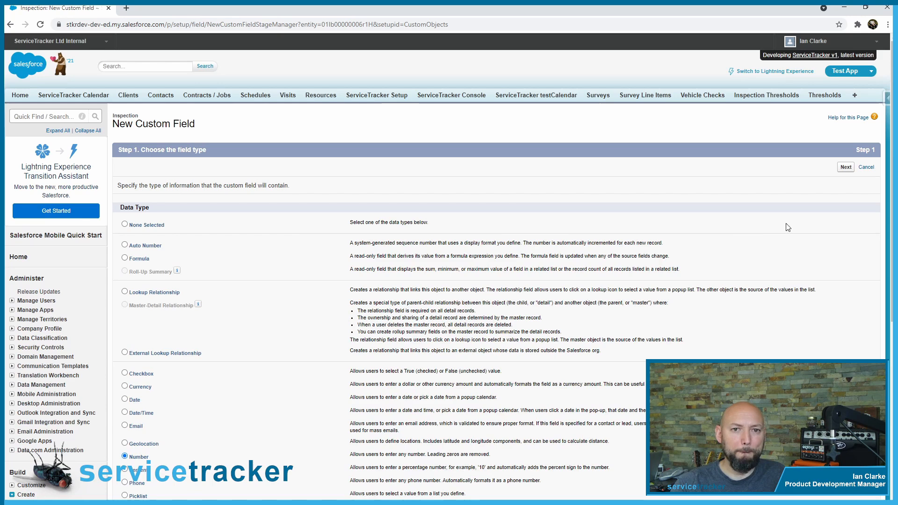
# Label the new number field "Temperature" and set its length to 16 with 2 decimal places.
pyautogui.click(845, 167)
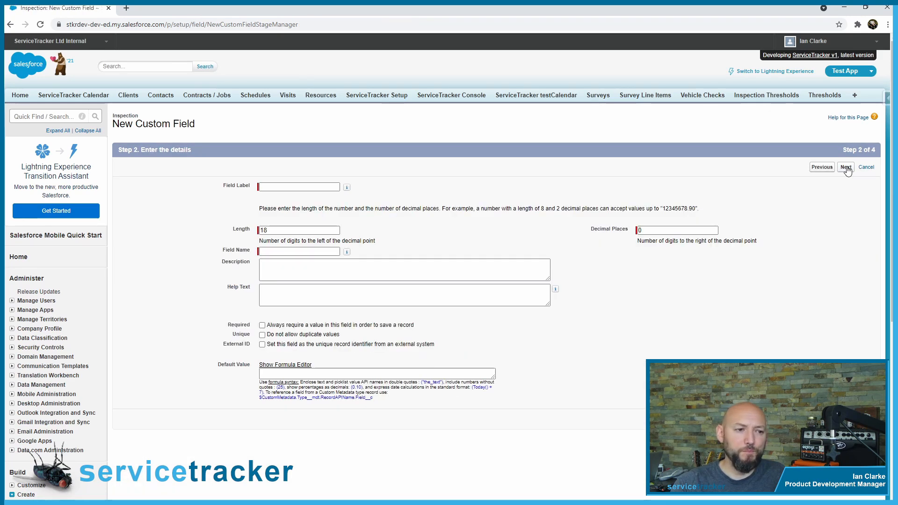
pyautogui.click(293, 186)
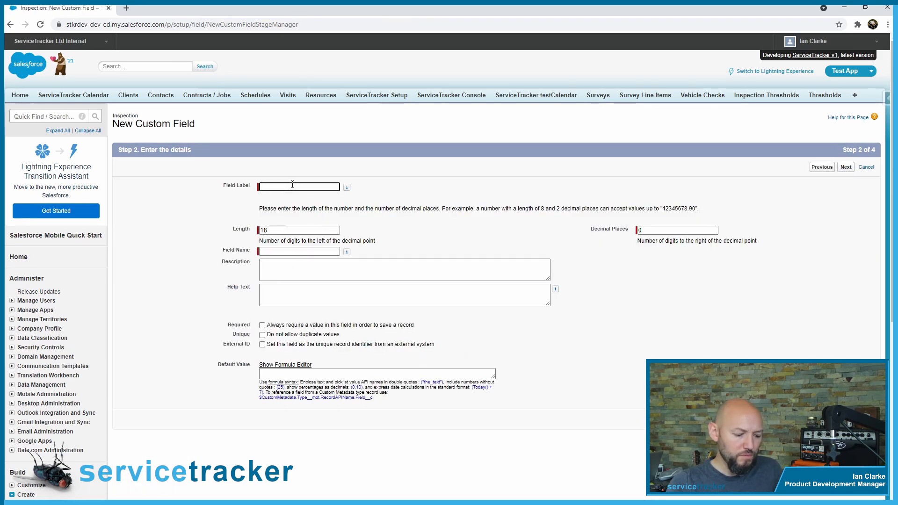
pyautogui.write('Temperature')
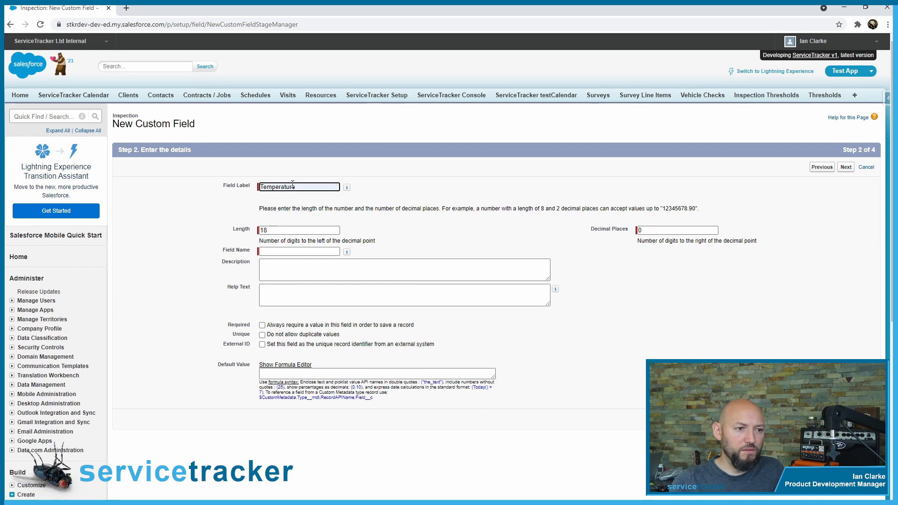
pyautogui.click(294, 229)
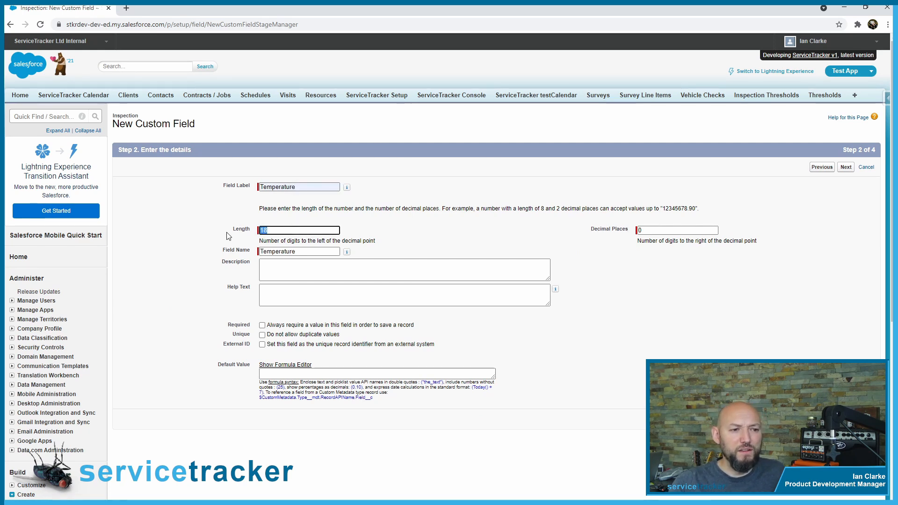
pyautogui.press('Tab')
pyautogui.hotkey('shift', 'Tab')
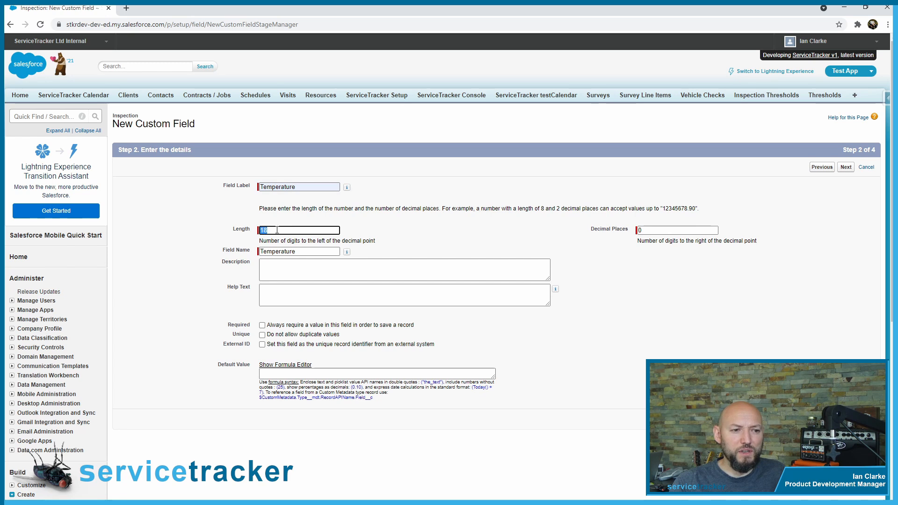
pyautogui.press('BackSpace')
pyautogui.write('16')
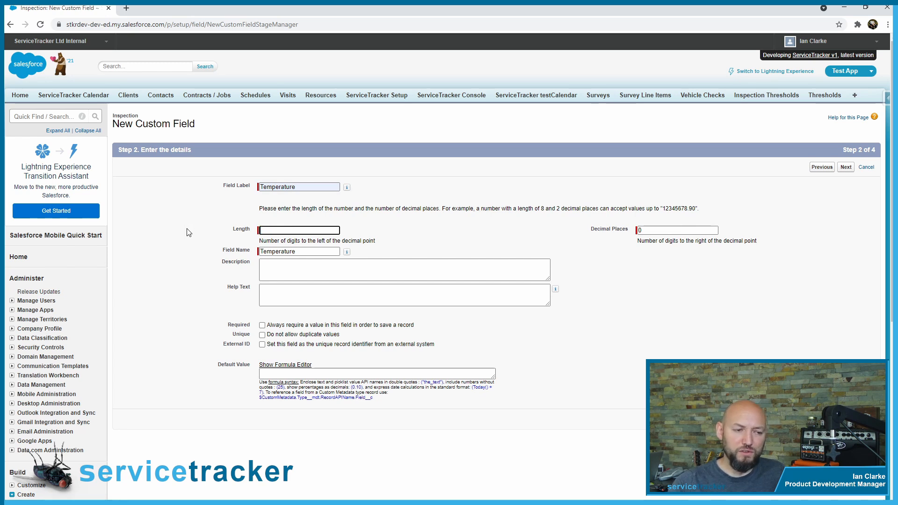
pyautogui.press('Tab')
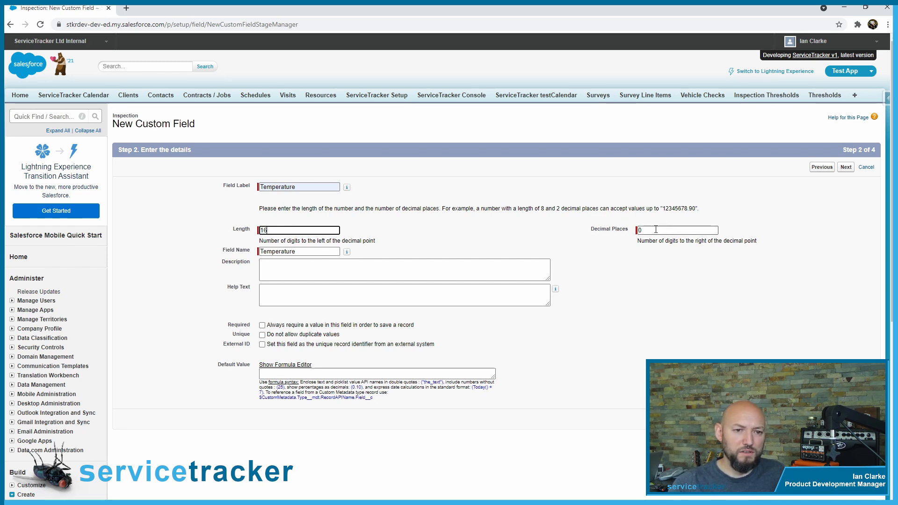
pyautogui.click(644, 262)
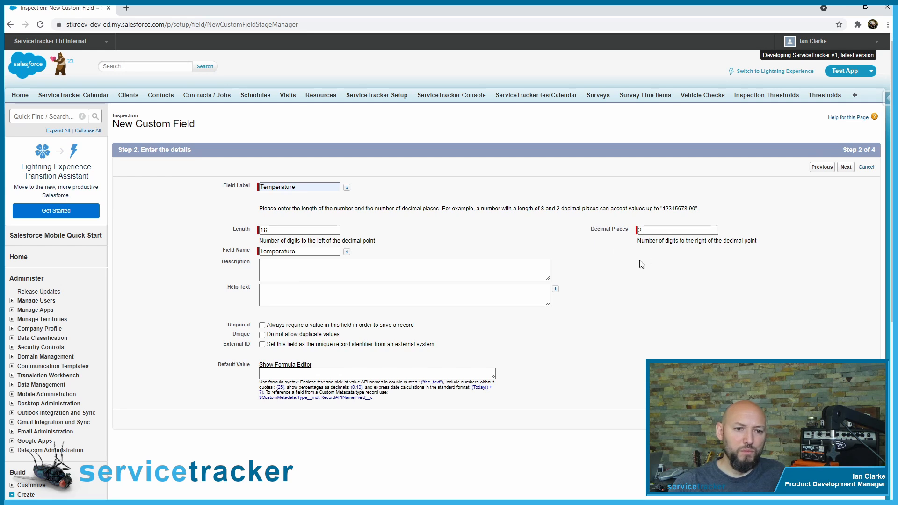
# Enter "The temperature at the outlet" as both the description and the help text of the Temperature field.
pyautogui.click(286, 265)
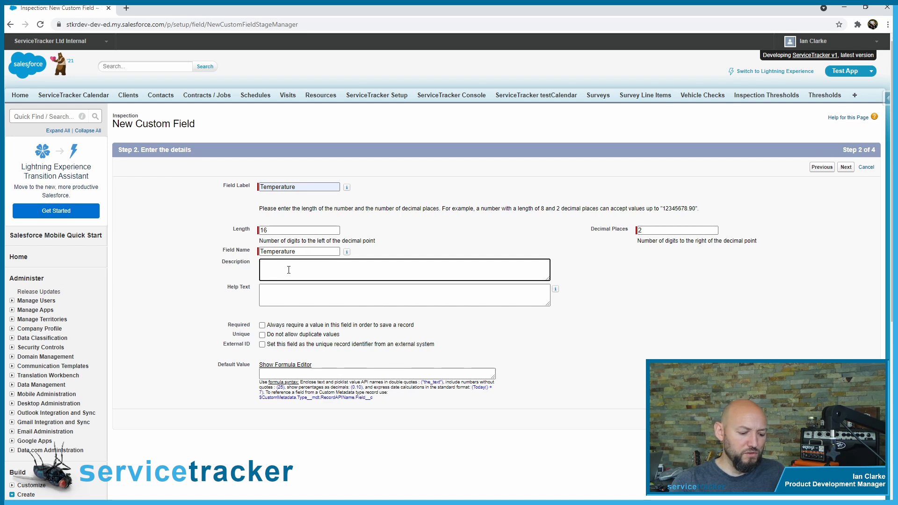
pyautogui.write('The tem')
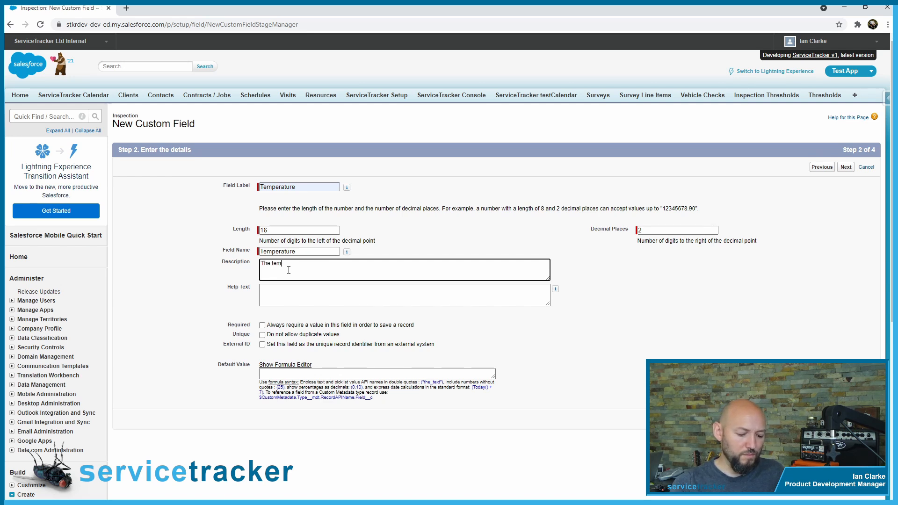
pyautogui.write('perature at the')
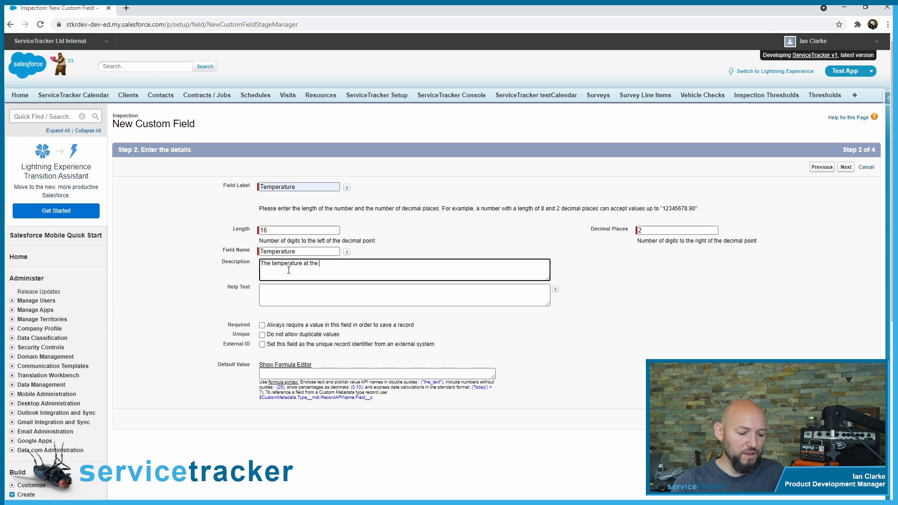
pyautogui.write('tle')
pyautogui.press('Tab')
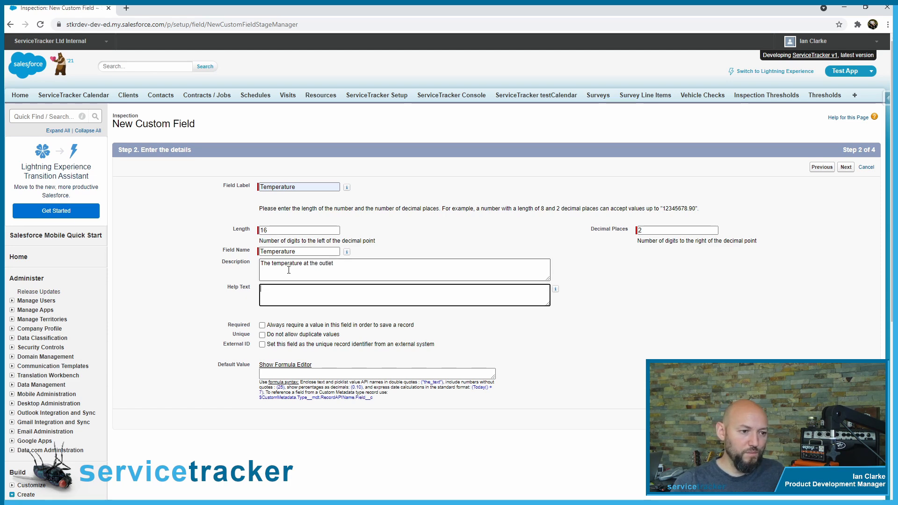
pyautogui.scroll(-1, 289, 271)
pyautogui.moveTo(334, 216); pyautogui.dragTo(195, 220)
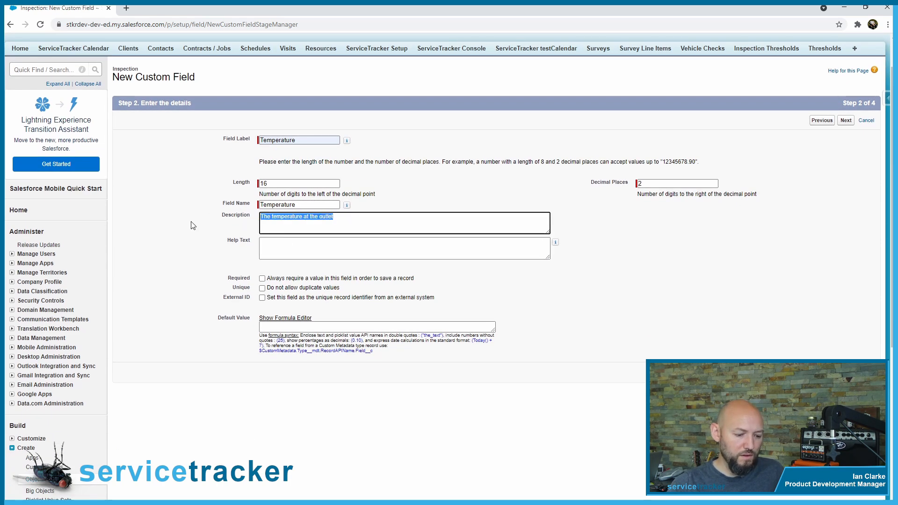
pyautogui.hotkey('ctrl', 'c')
pyautogui.click(295, 251)
pyautogui.hotkey('ctrl', 'v')
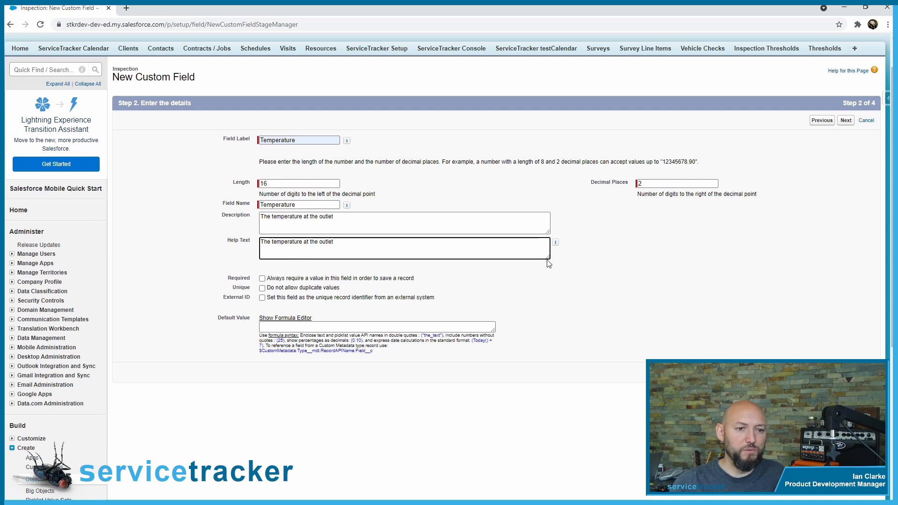
pyautogui.moveTo(559, 244)
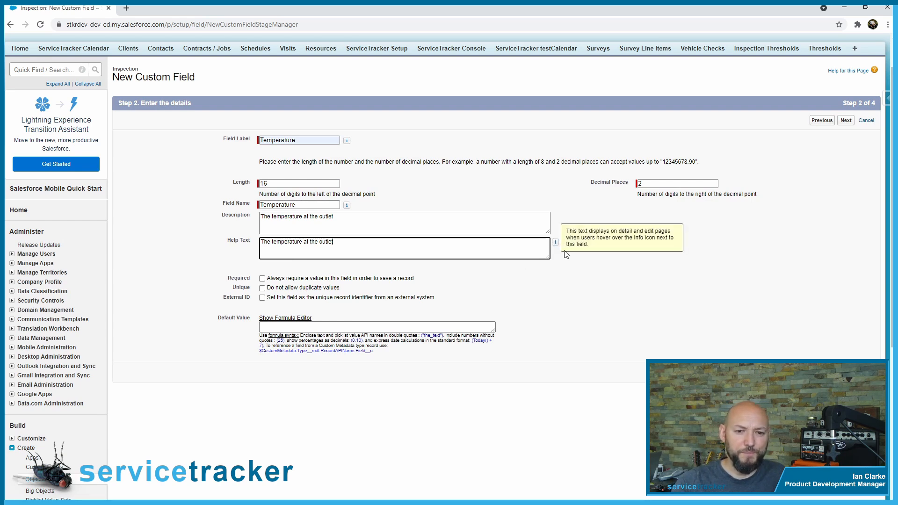
pyautogui.click(846, 373)
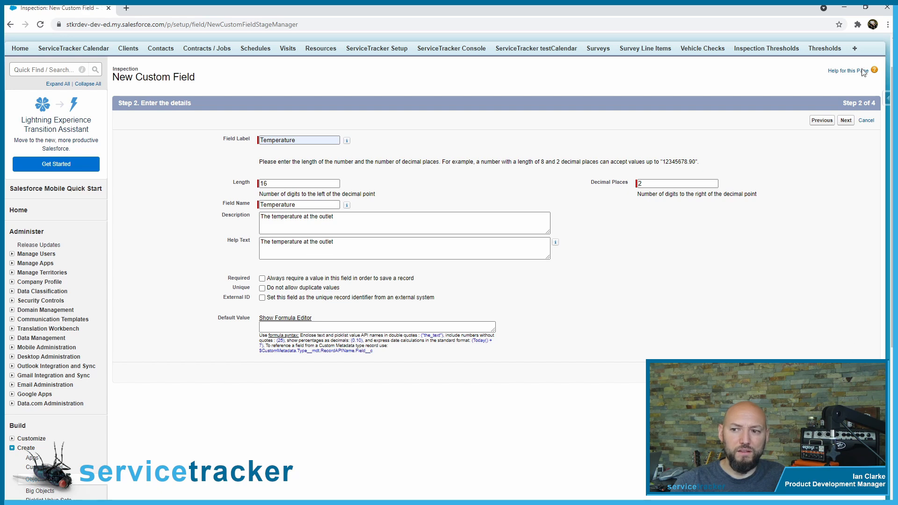
# Make the Temperature field visible to all profiles, and read-only for Customer Community Login User and Customer Community User.
pyautogui.click(846, 121)
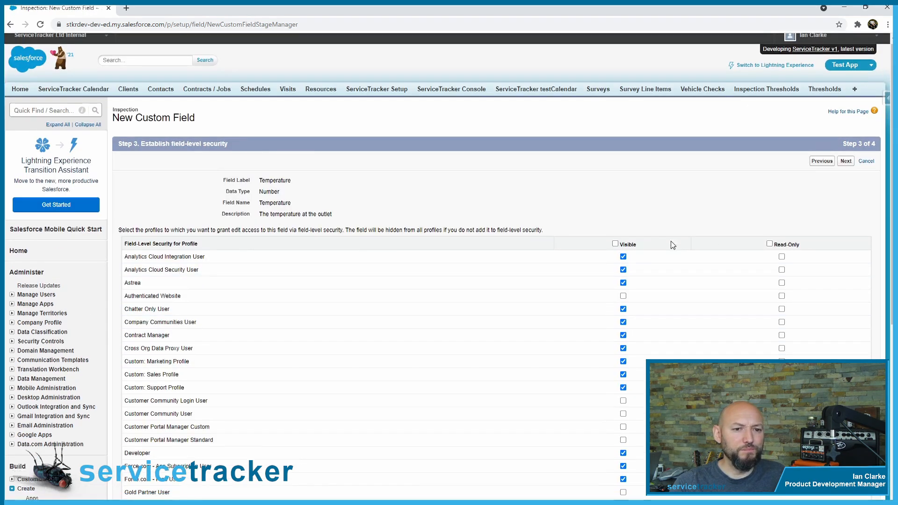
pyautogui.scroll(-2, 671, 241)
pyautogui.click(615, 157)
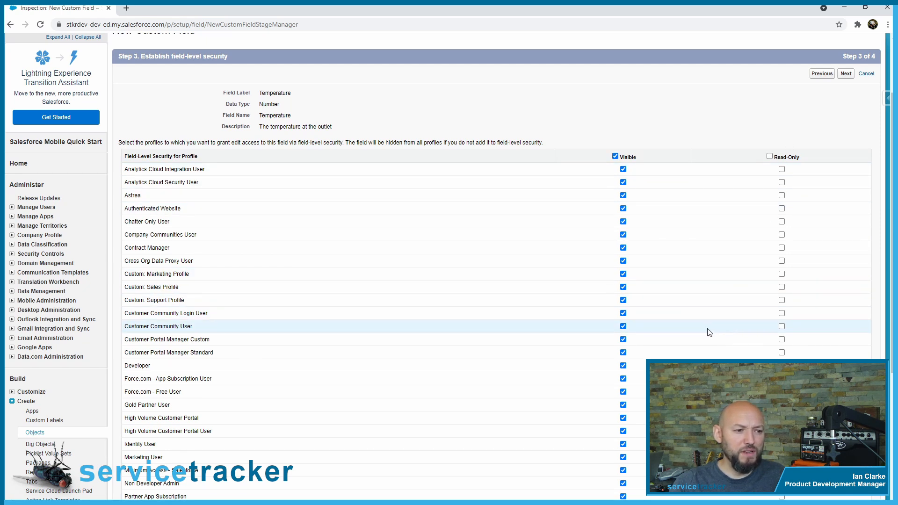
pyautogui.click(783, 327)
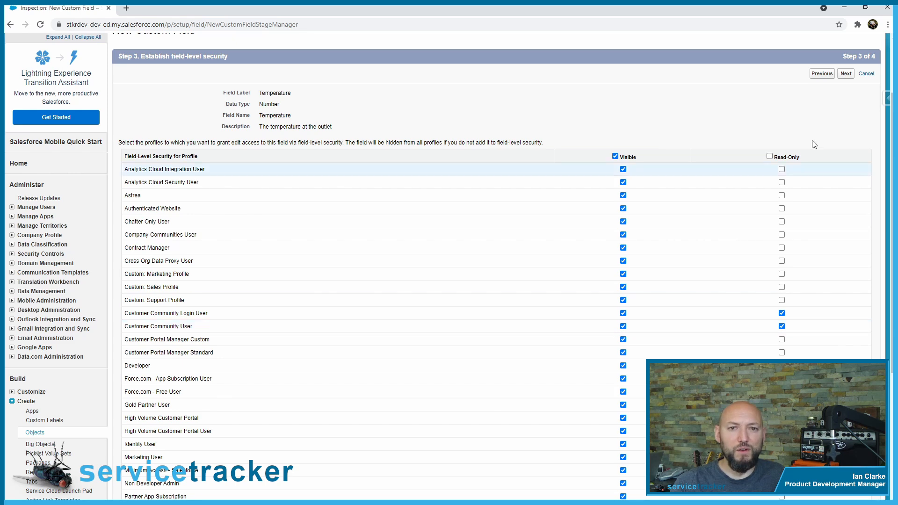
# Add the Temperature field to the Outlet page layout only, then save it and start another custom field.
pyautogui.click(847, 74)
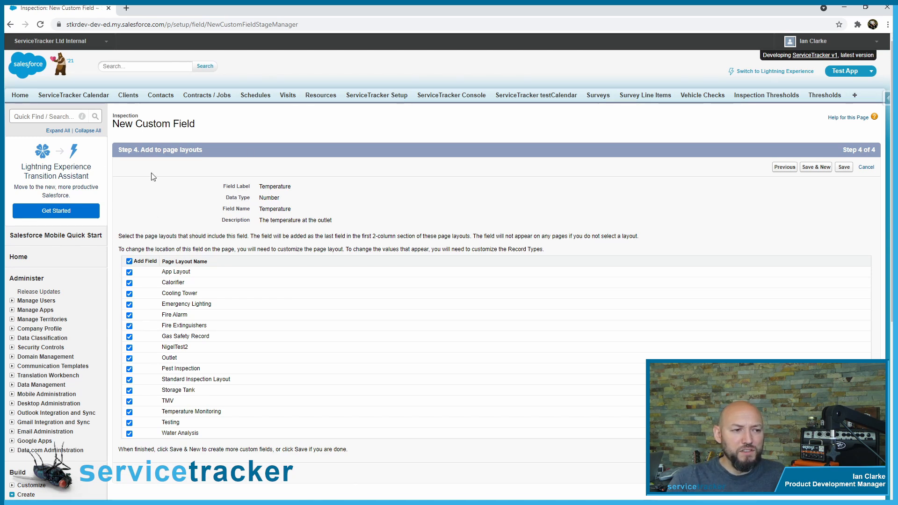
pyautogui.click(127, 262)
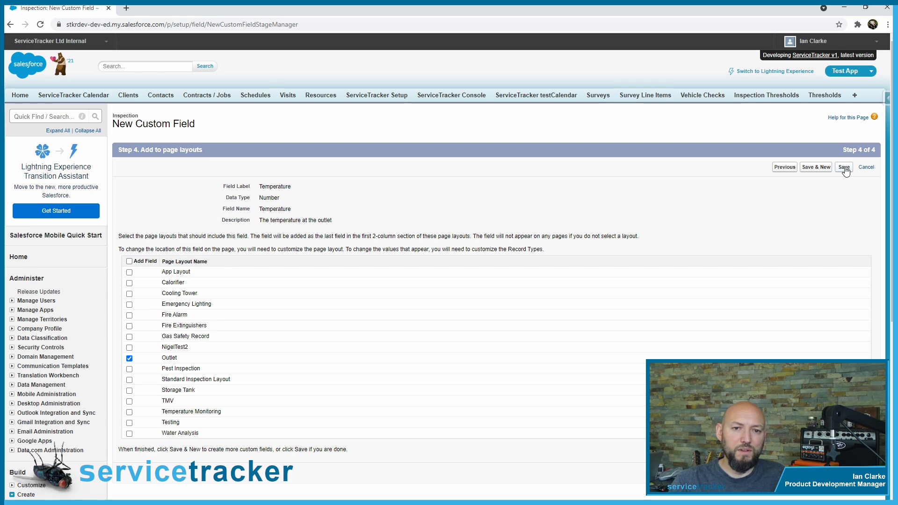
pyautogui.click(819, 172)
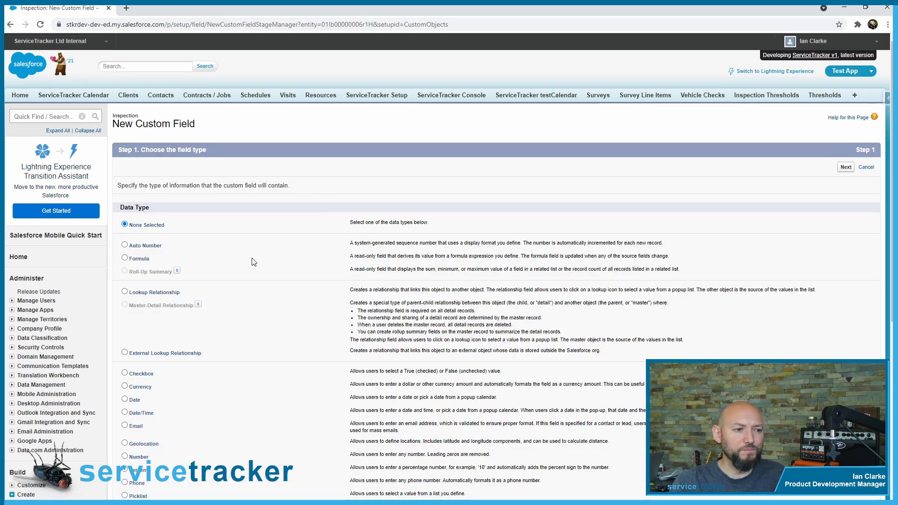
# Choose Picklist as the new field's data type and label the field "Level of Scale".
pyautogui.scroll(-4, 253, 262)
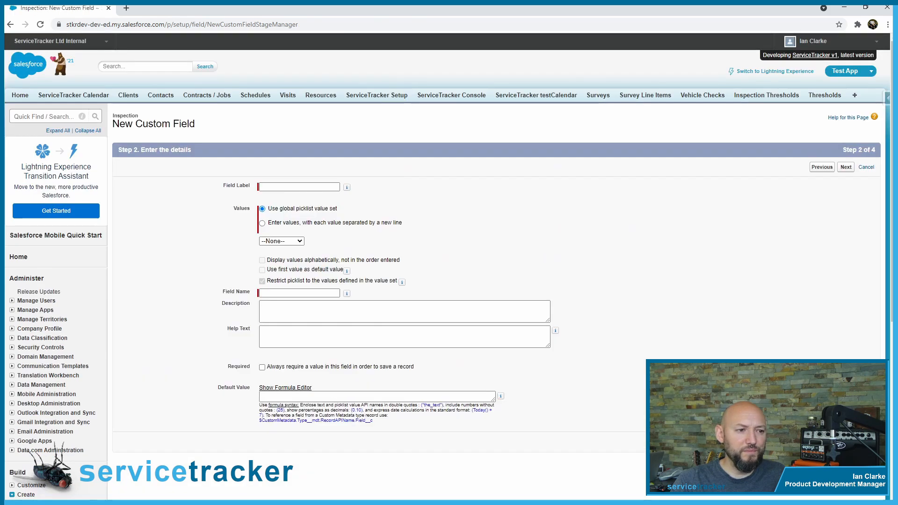
pyautogui.click(287, 185)
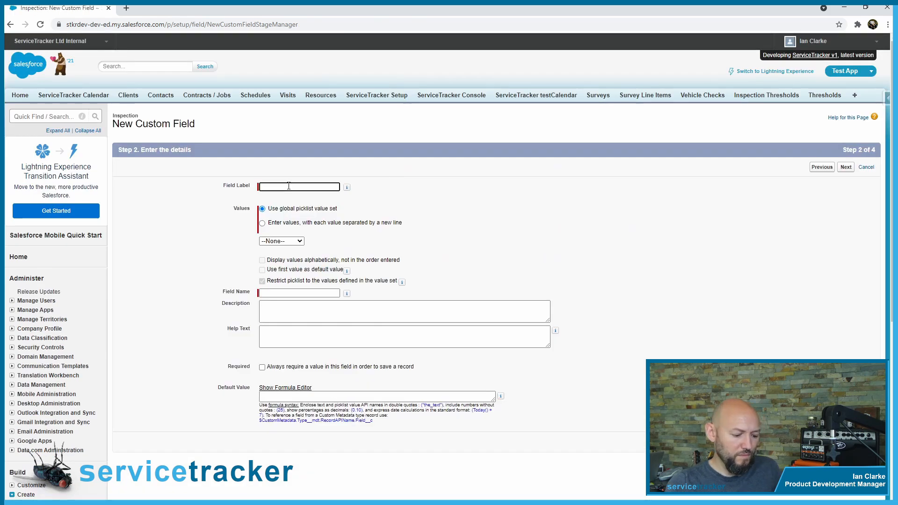
pyautogui.write('Level')
pyautogui.press('BackSpace')
pyautogui.press('BackSpace')
pyautogui.press('BackSpace')
pyautogui.press('BackSpace')
pyautogui.press('BackSpace')
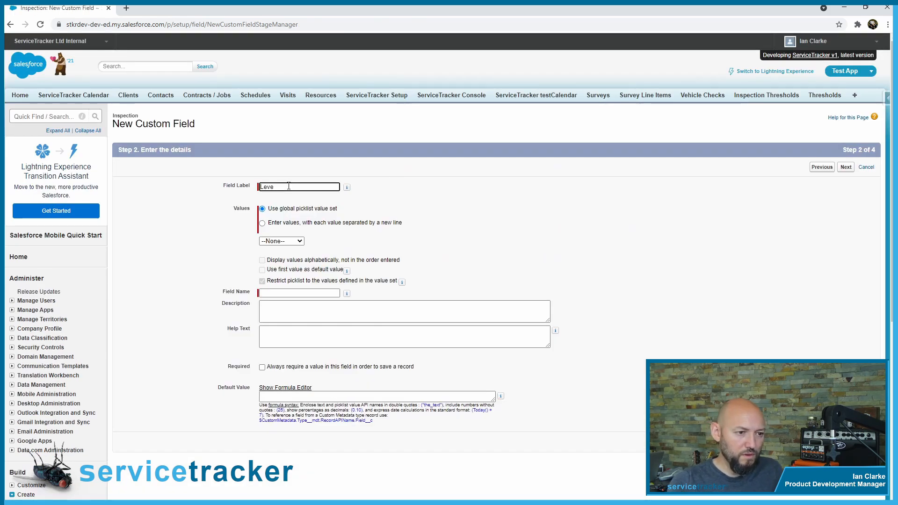
pyautogui.write('Level ')
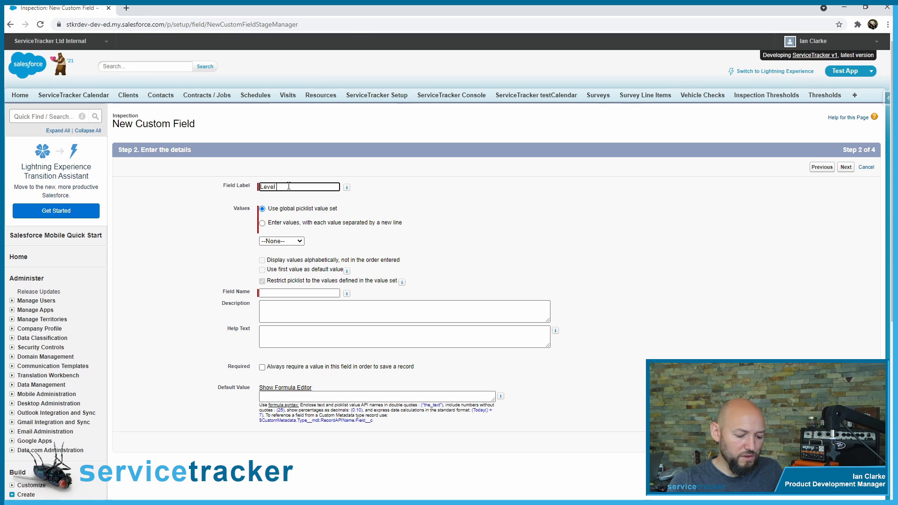
pyautogui.write('of Scale')
pyautogui.press('Tab')
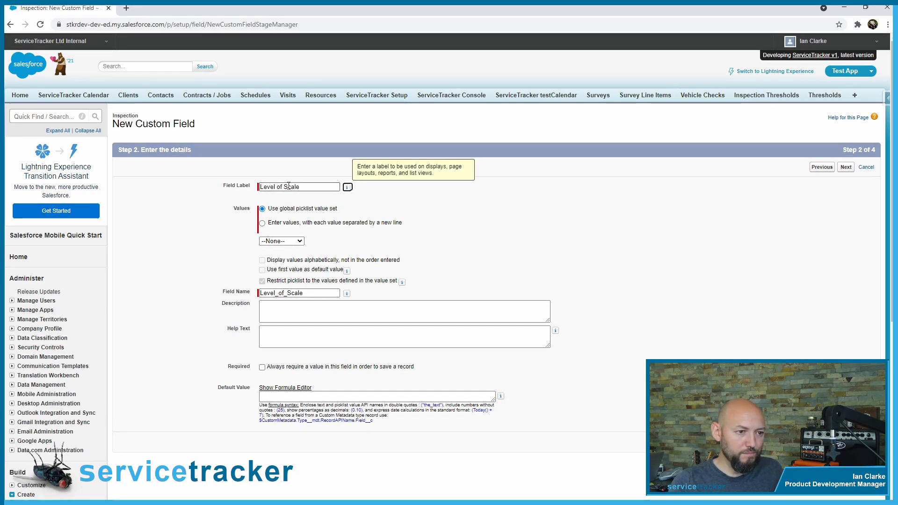
# Give the Level of Scale picklist its own values instead of a global set: None, Light, Medium and Heavy.
pyautogui.click(268, 226)
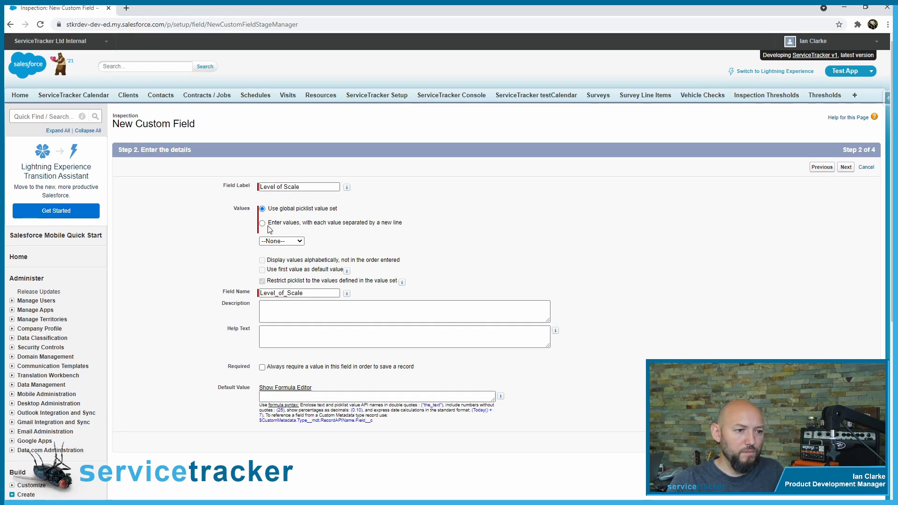
pyautogui.click(262, 223)
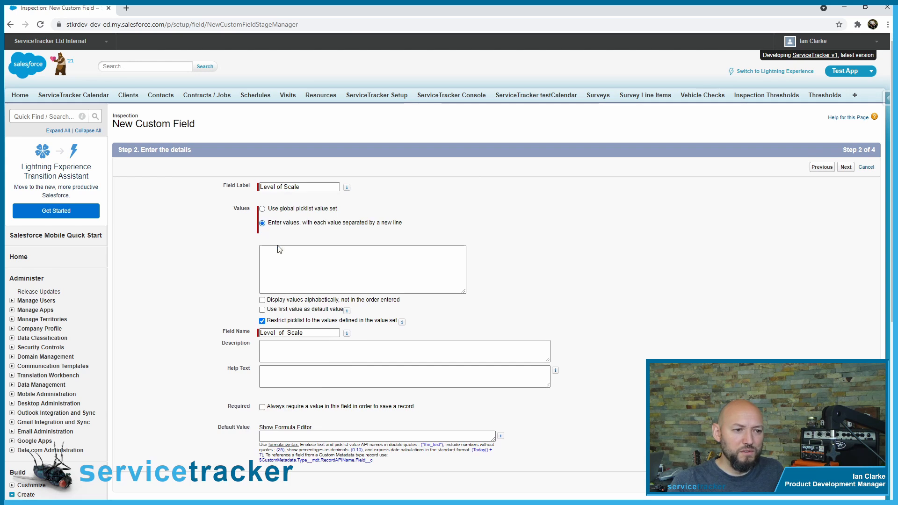
pyautogui.click(295, 253)
pyautogui.write('None')
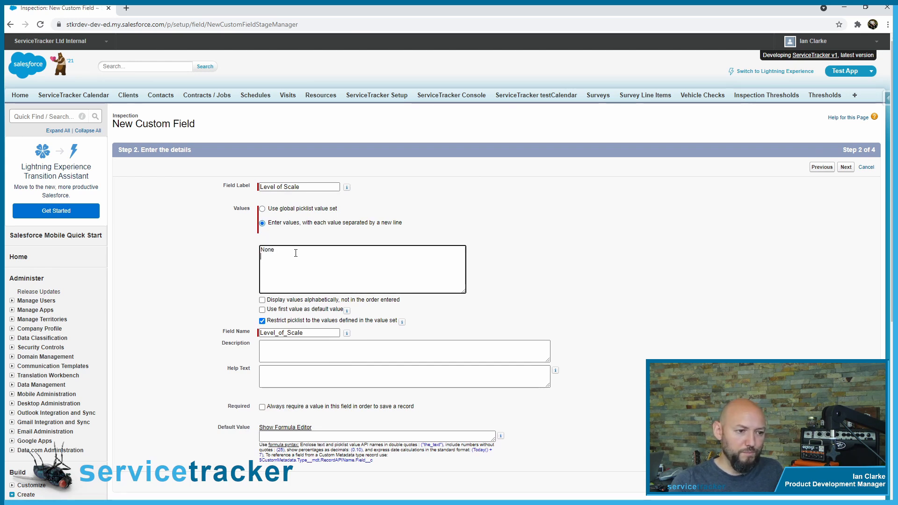
pyautogui.write('ght')
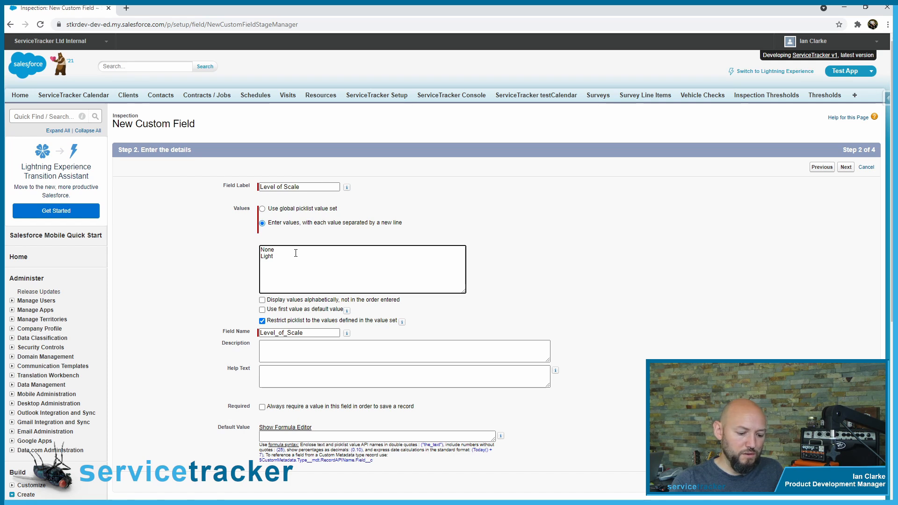
pyautogui.press('Return')
pyautogui.write('Medium')
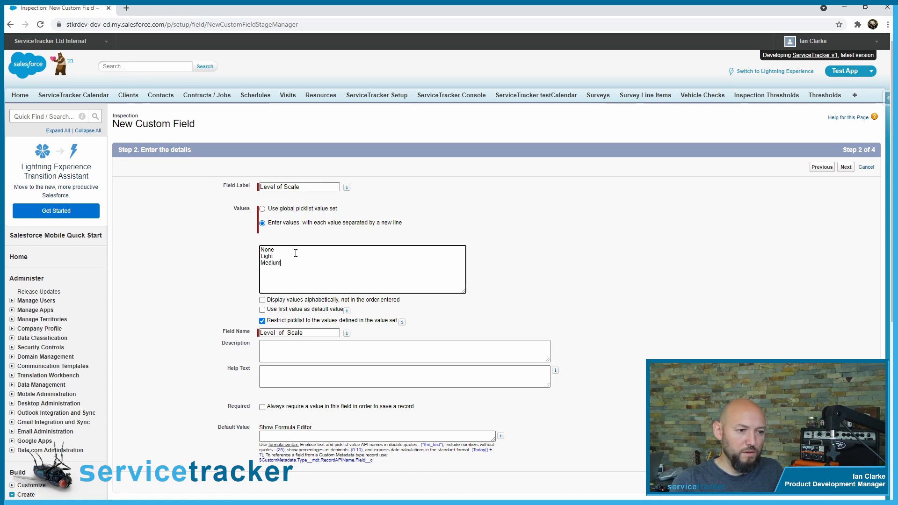
pyautogui.press('Return')
pyautogui.write('H')
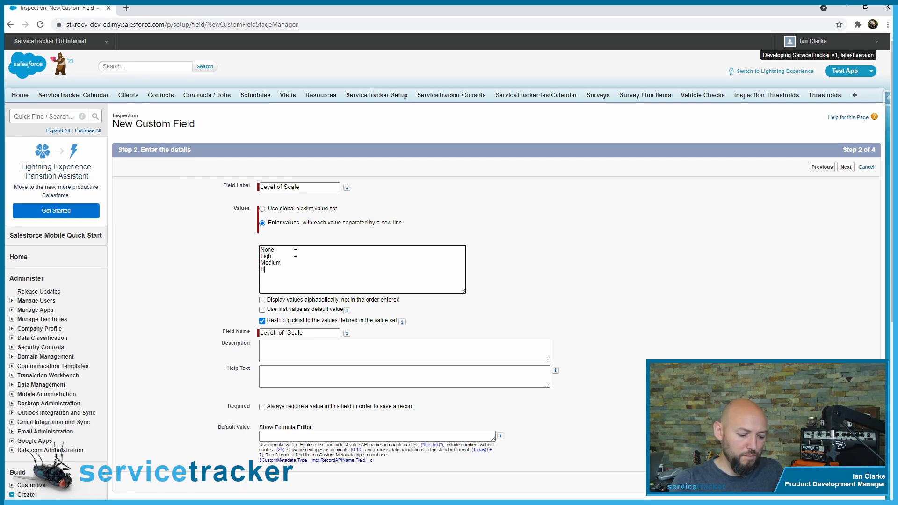
pyautogui.write('eave')
pyautogui.press('BackSpace')
pyautogui.press('BackSpace')
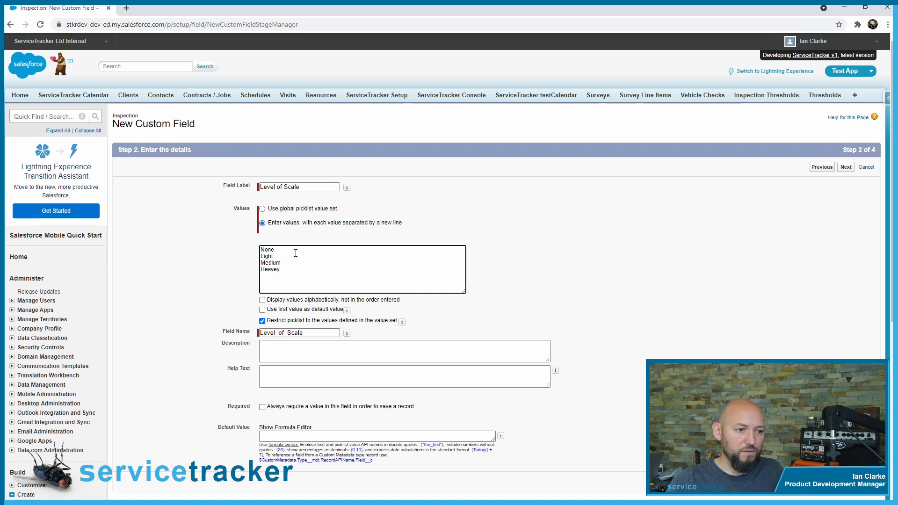
pyautogui.write('y')
pyautogui.scroll(-3, 295, 253)
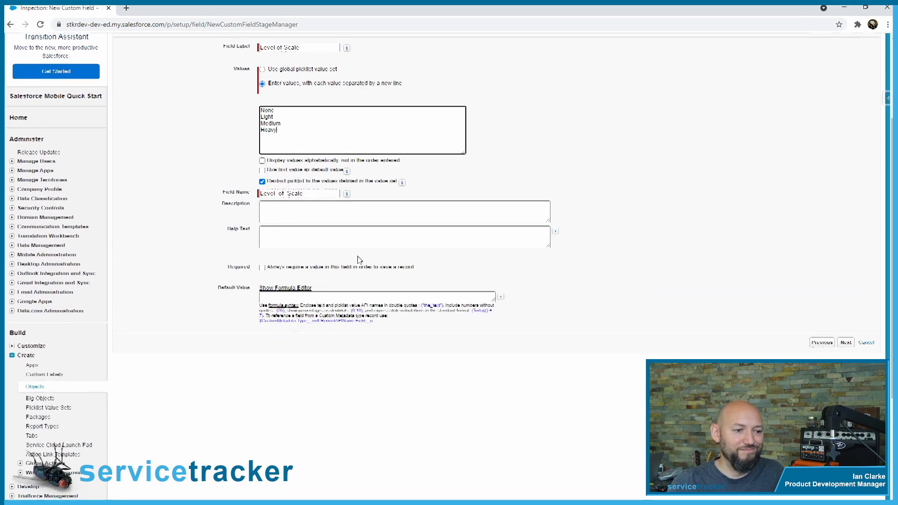
# Enter "The level of scale on the outlet" as the field's description and help text, and continue to field-level security.
pyautogui.click(298, 215)
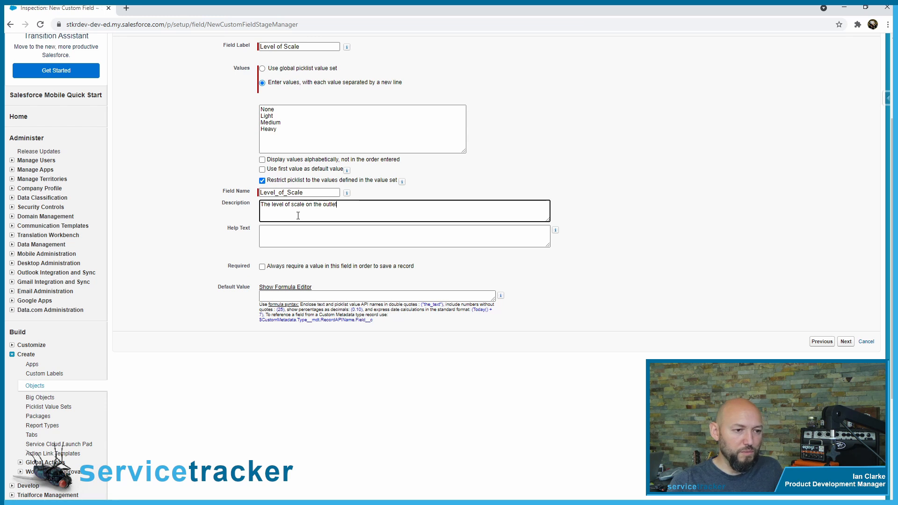
pyautogui.hotkey('ctrl', 'a')
pyautogui.hotkey('ctrl', 'c')
pyautogui.click(300, 230)
pyautogui.hotkey('ctrl', 'v')
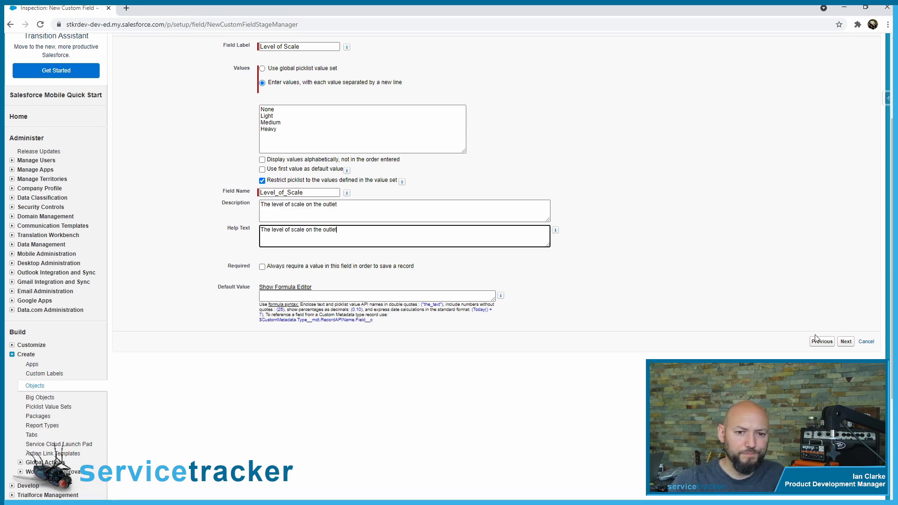
pyautogui.click(846, 342)
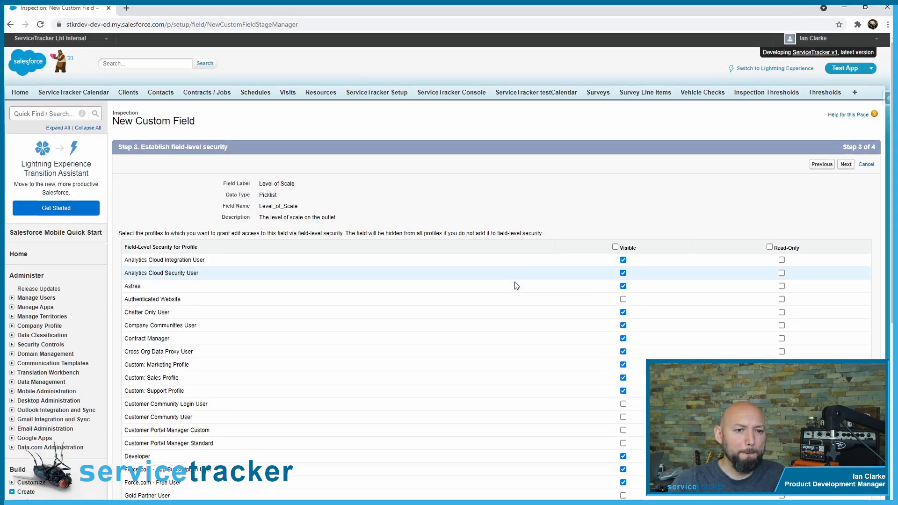
# Make the Level of Scale field visible to all profiles and read-only for Customer Community Login User, and continue to the page layouts.
pyautogui.scroll(-3, 736, 36)
pyautogui.scroll(4, 609, 201)
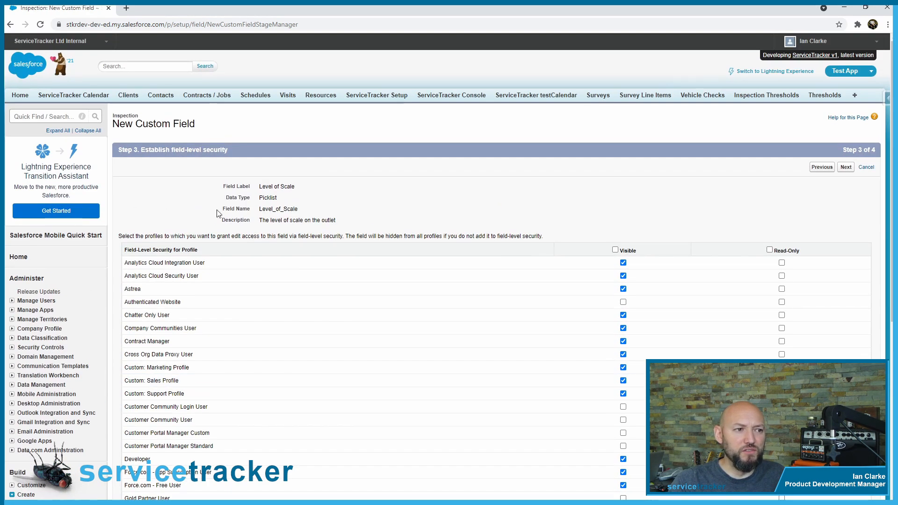
pyautogui.click(616, 250)
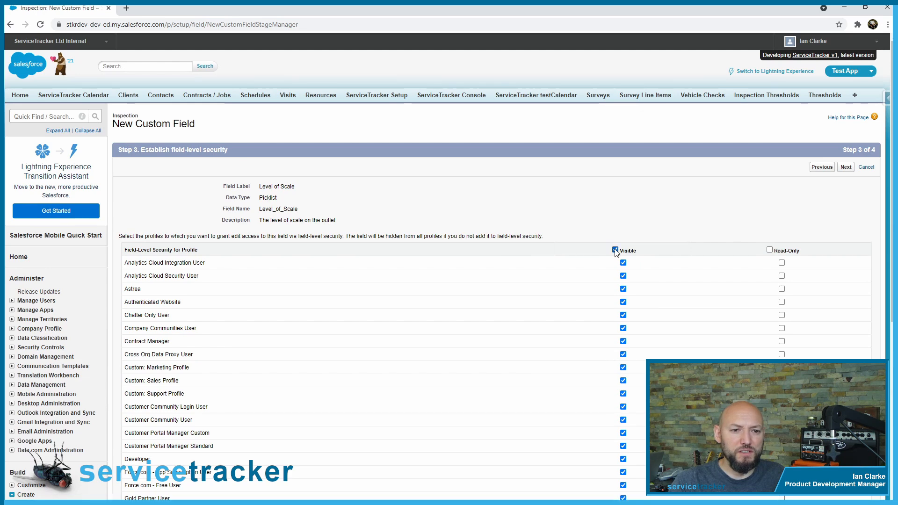
pyautogui.scroll(-2, 682, 315)
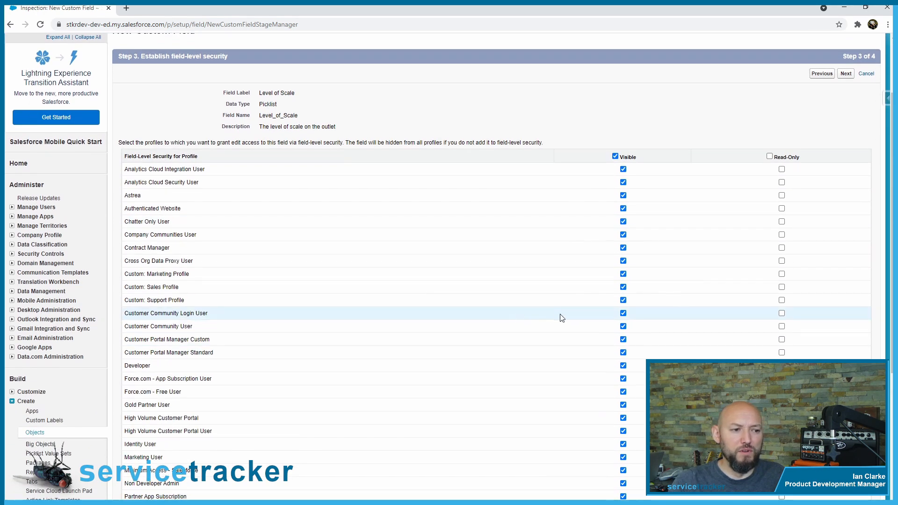
pyautogui.click(782, 313)
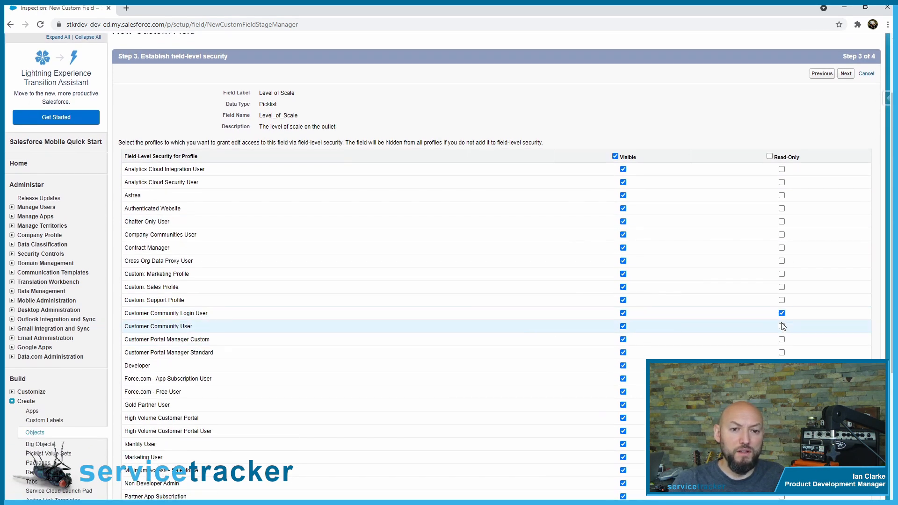
pyautogui.scroll(2, 722, 294)
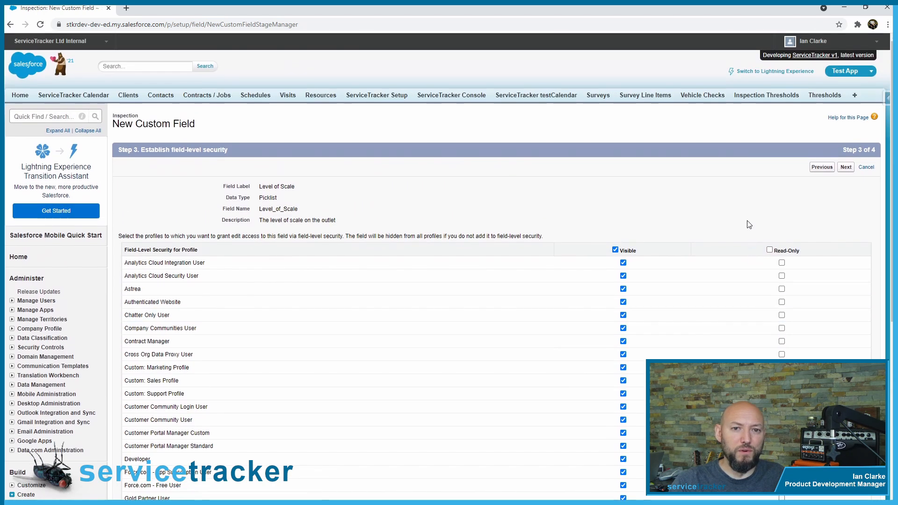
pyautogui.click(847, 168)
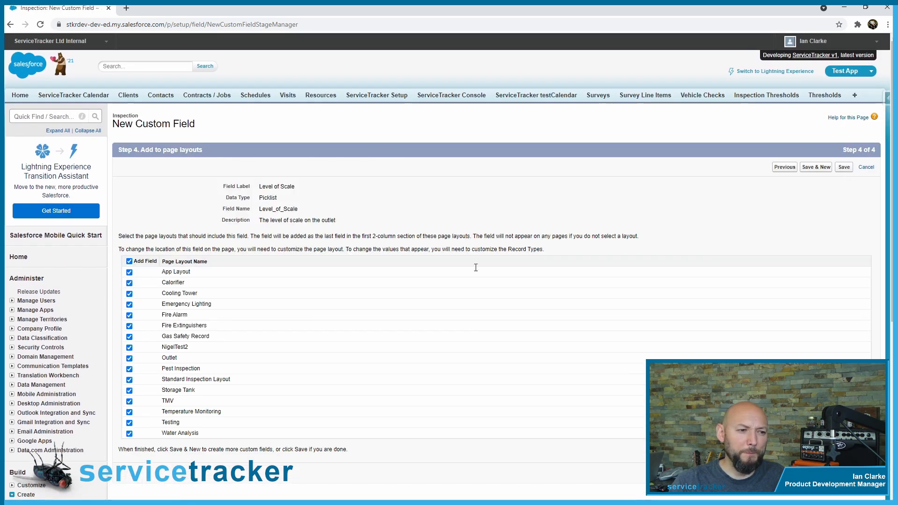
# Add the Level of Scale field to the Outlet page layout only and save the field.
pyautogui.click(129, 261)
pyautogui.click(129, 358)
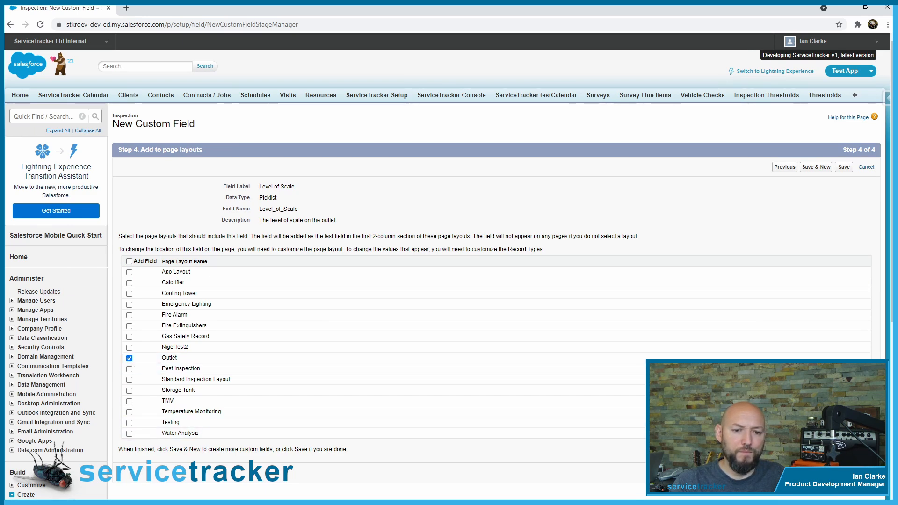
pyautogui.click(844, 167)
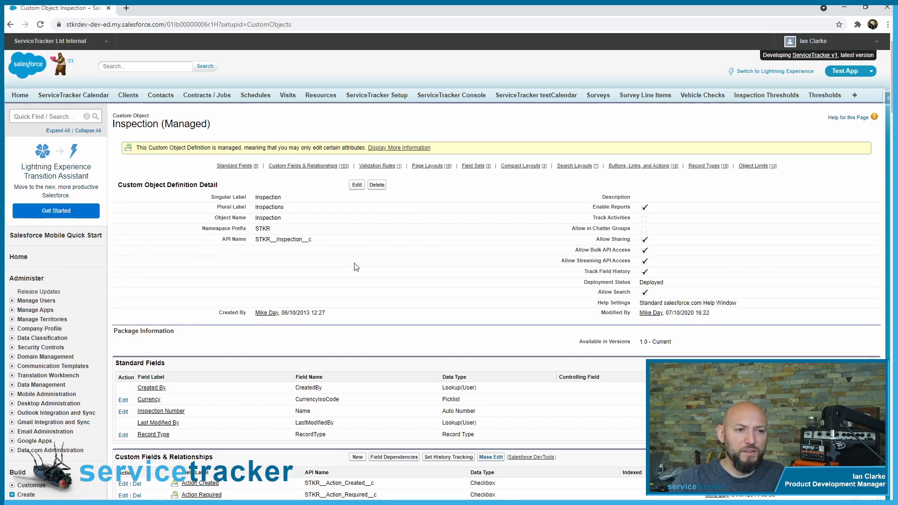
# Search the Inspection object's custom fields for "note" to check for an existing notes field.
pyautogui.scroll(-5, 351, 266)
pyautogui.scroll(-1, 354, 263)
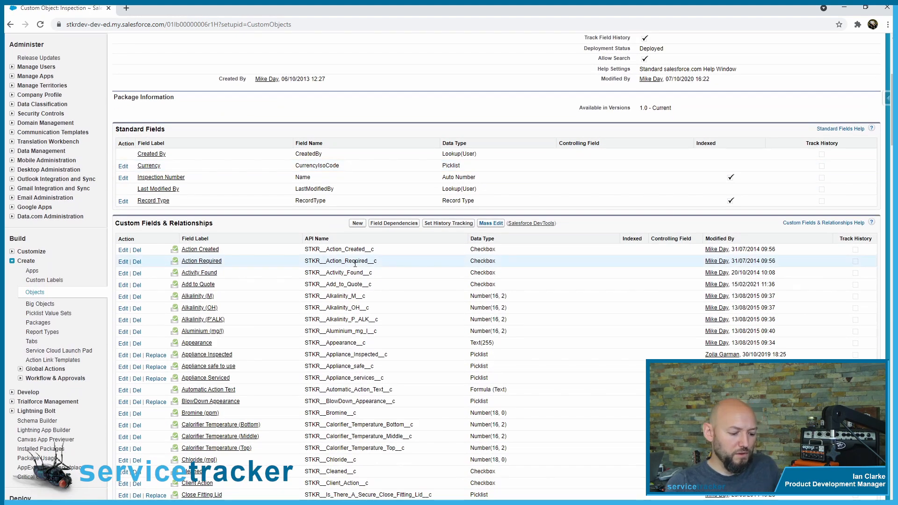
pyautogui.hotkey('ctrl', 'f')
pyautogui.write('note')
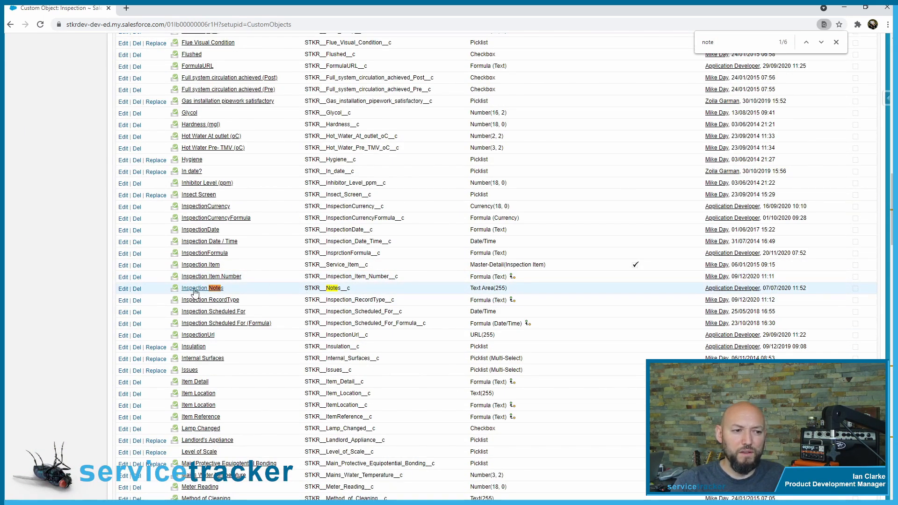
# Open the Outlet page layout for editing and move the Temperature and Level of Scale fields into the Inspection Detail section.
pyautogui.scroll(20, 287, 326)
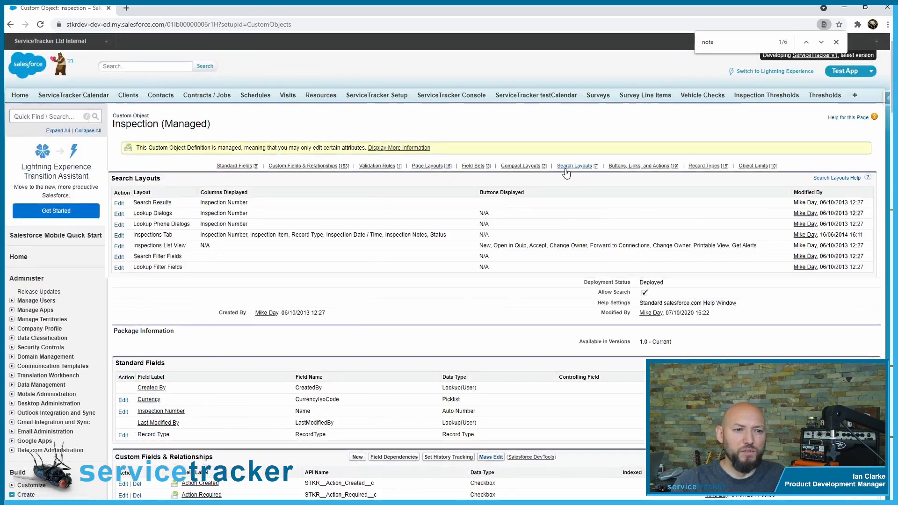
pyautogui.moveTo(428, 171)
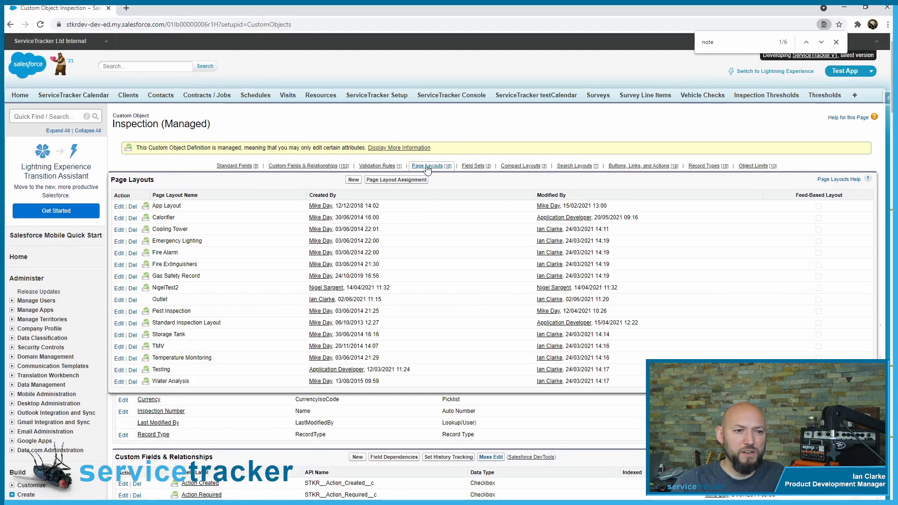
pyautogui.click(427, 169)
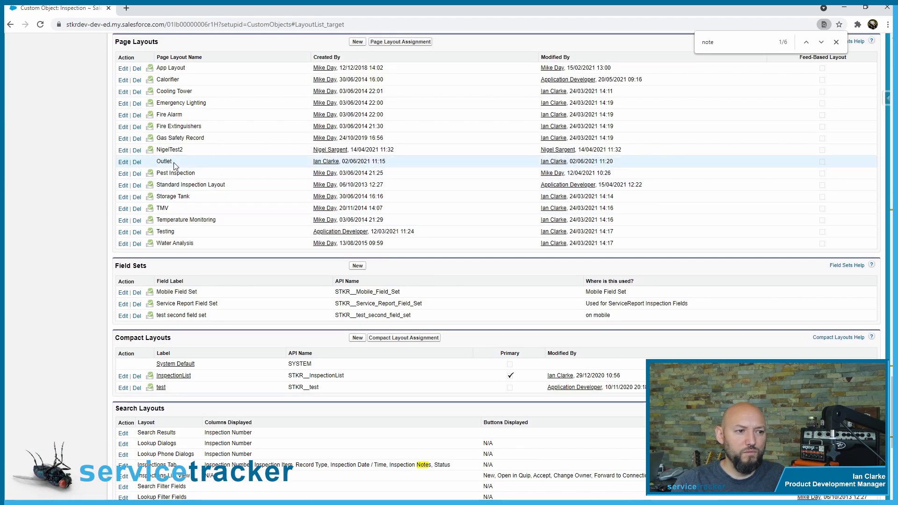
pyautogui.click(123, 163)
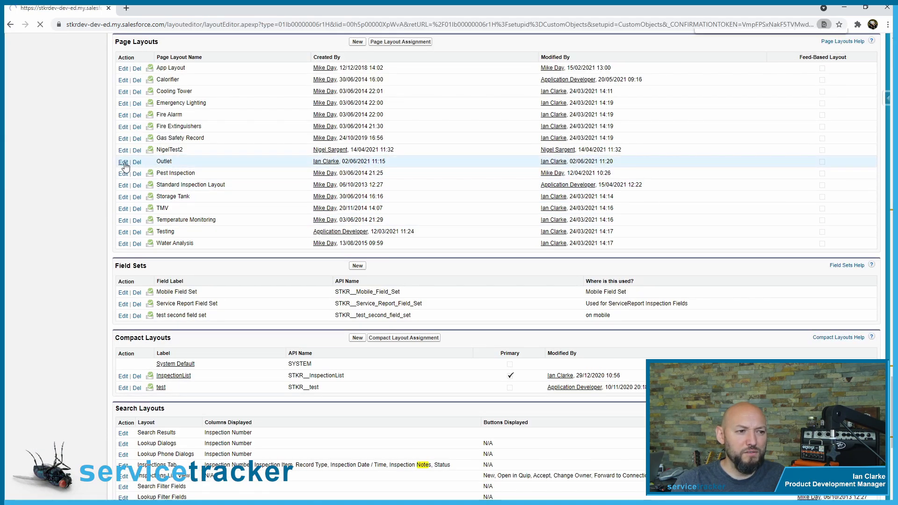
pyautogui.scroll(-4, 334, 329)
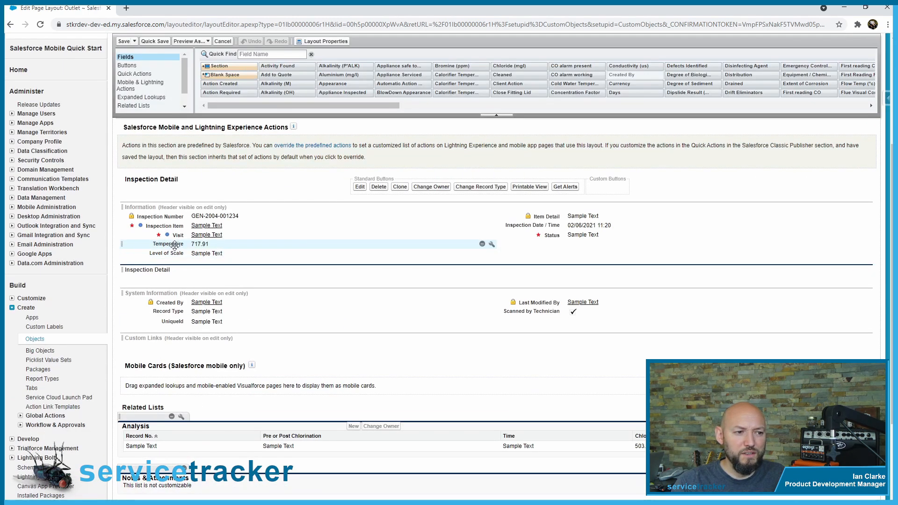
pyautogui.click(174, 245)
pyautogui.moveTo(174, 245); pyautogui.dragTo(178, 277)
pyautogui.moveTo(167, 245); pyautogui.dragTo(214, 270)
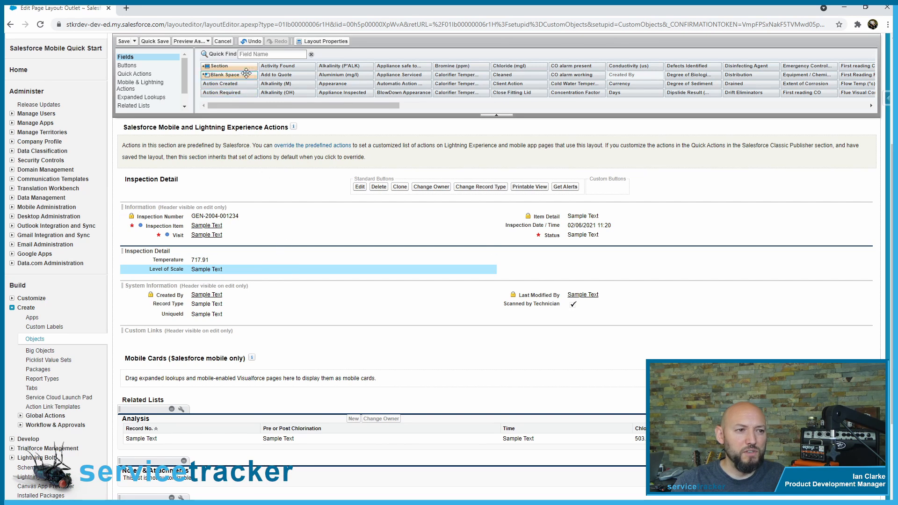
# Find the Inspection Notes field, add it below Level of Scale in the Inspection Detail section, and save the layout.
pyautogui.click(262, 55)
pyautogui.write('no')
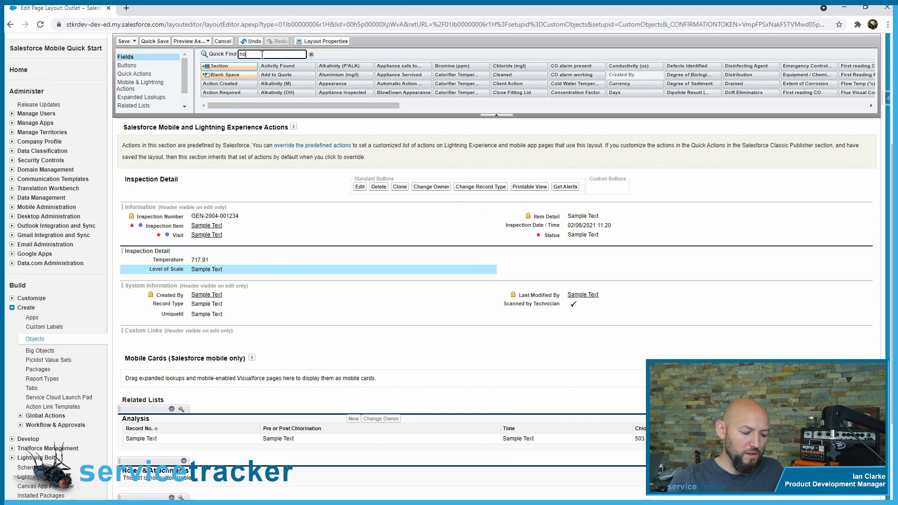
pyautogui.write('tes')
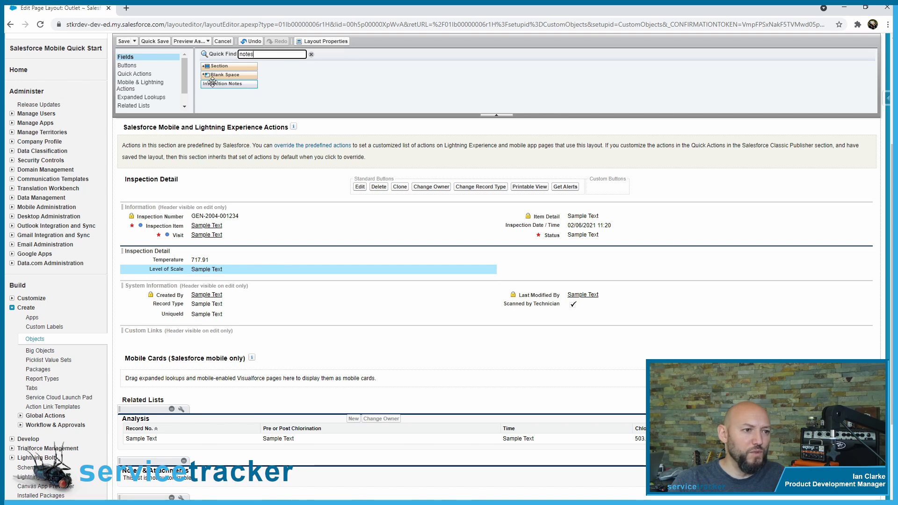
pyautogui.moveTo(212, 83); pyautogui.dragTo(206, 276)
pyautogui.scroll(4, 171, 170)
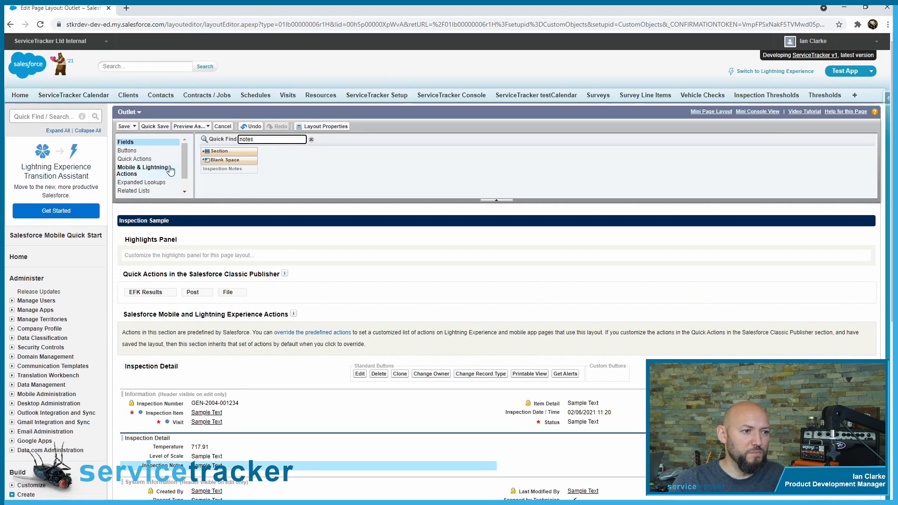
pyautogui.click(124, 128)
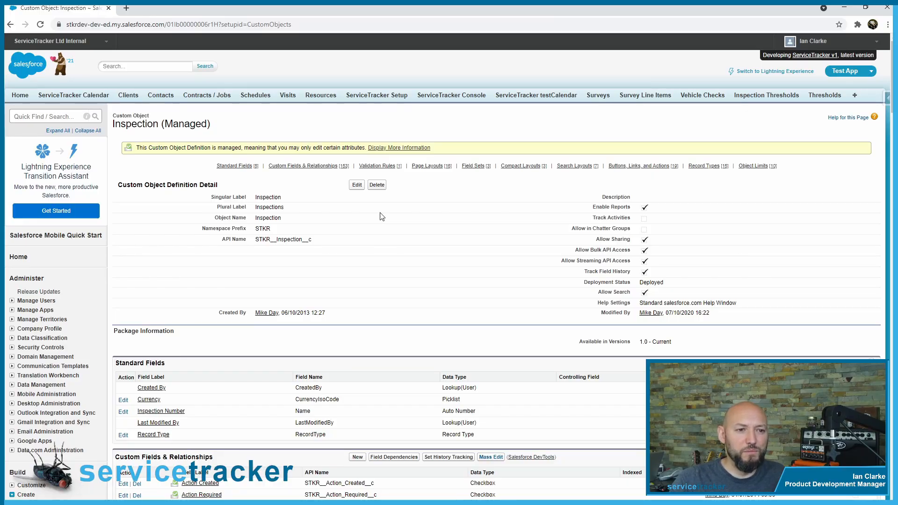
# Create a new Inspection record type based on Master, label and name it Outlet, and make it active.
pyautogui.scroll(-15, 381, 220)
pyautogui.scroll(-20, 381, 228)
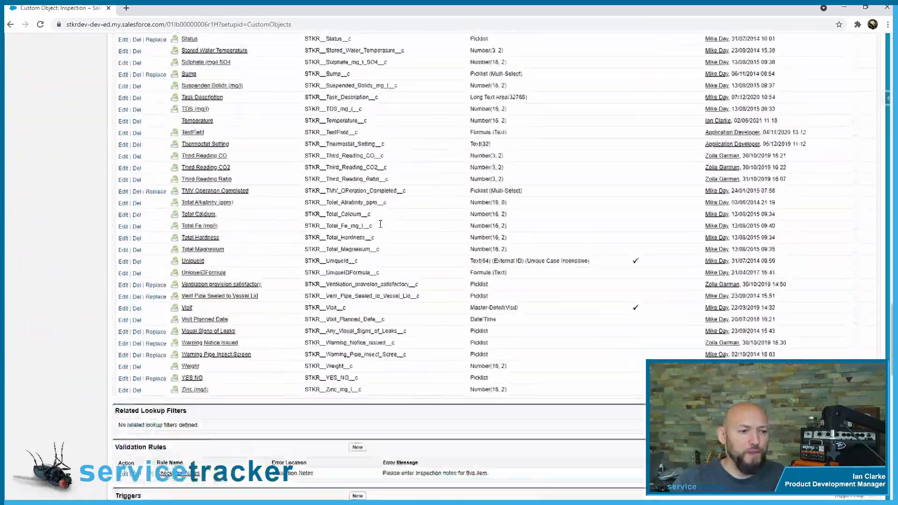
pyautogui.scroll(-2, 381, 225)
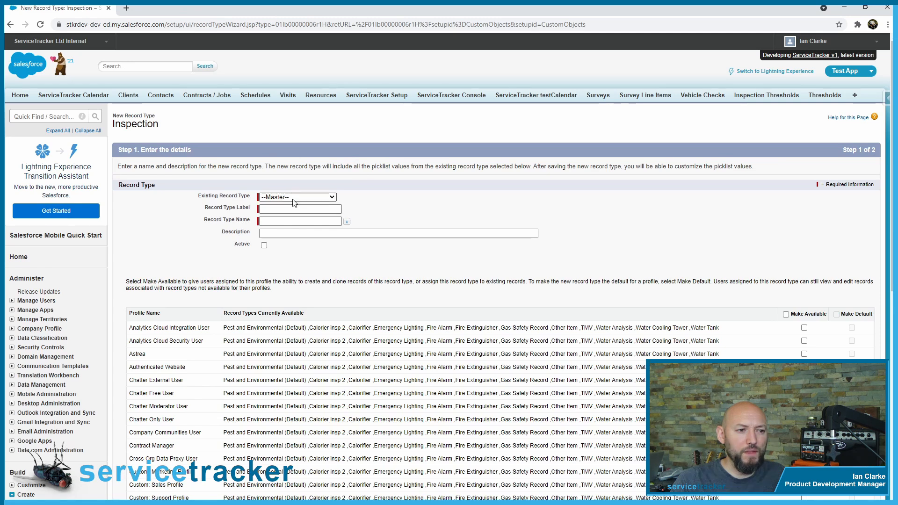
pyautogui.click(282, 209)
pyautogui.write('O')
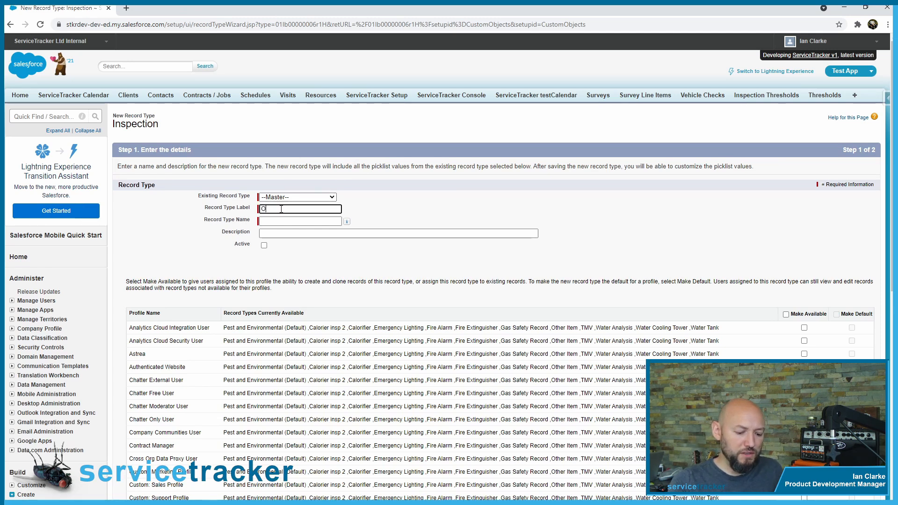
pyautogui.write('utlet')
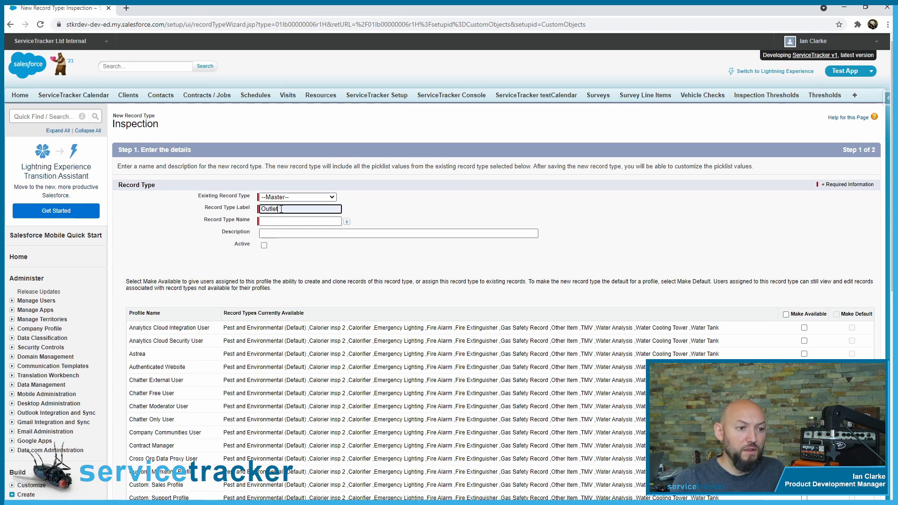
pyautogui.press('Tab')
pyautogui.press('Tab')
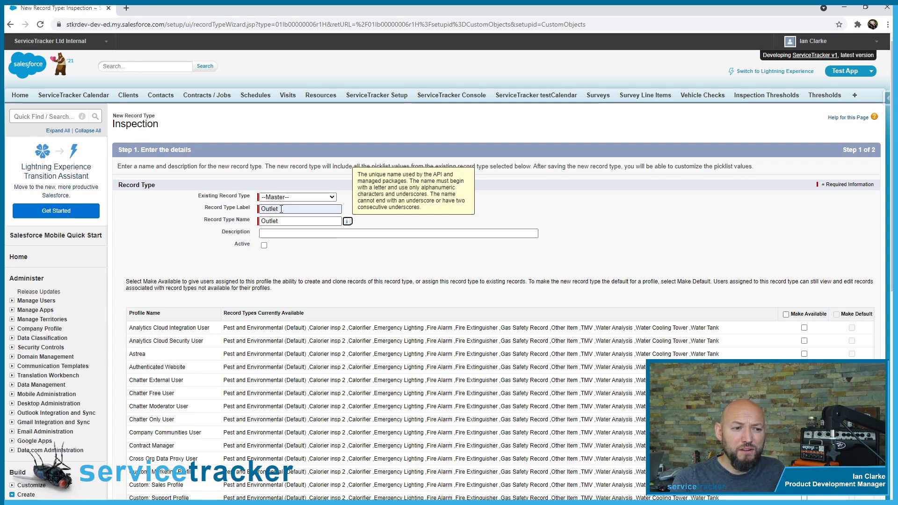
pyautogui.click(264, 247)
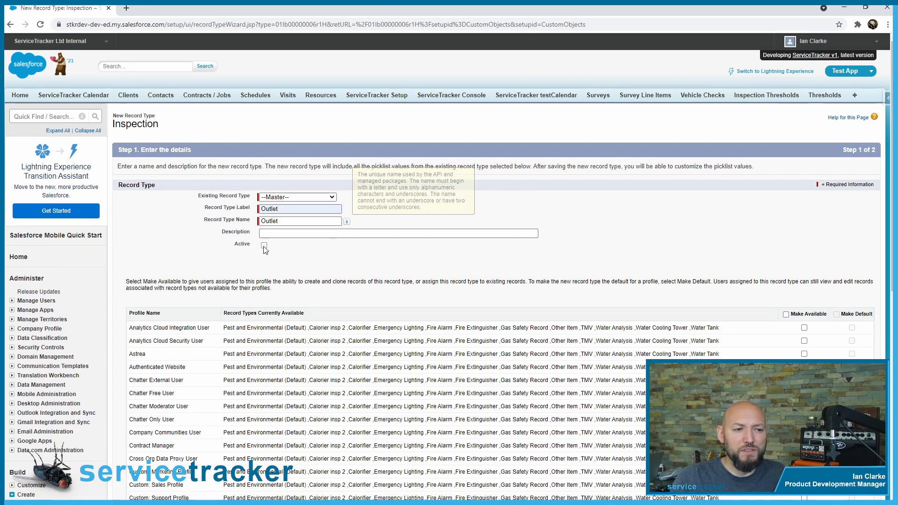
# Make the Outlet record type available to all profiles and continue to the page layout assignment.
pyautogui.click(786, 315)
pyautogui.scroll(-6, 521, 296)
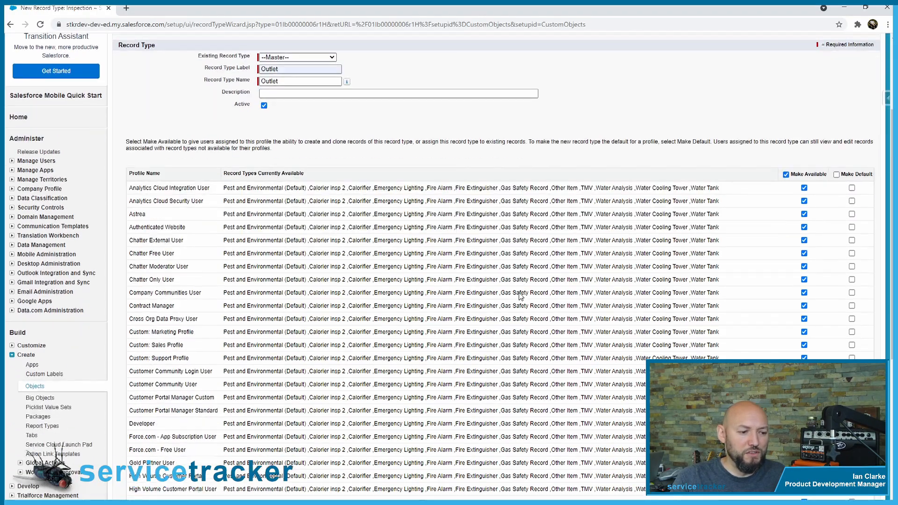
pyautogui.scroll(-4, 519, 297)
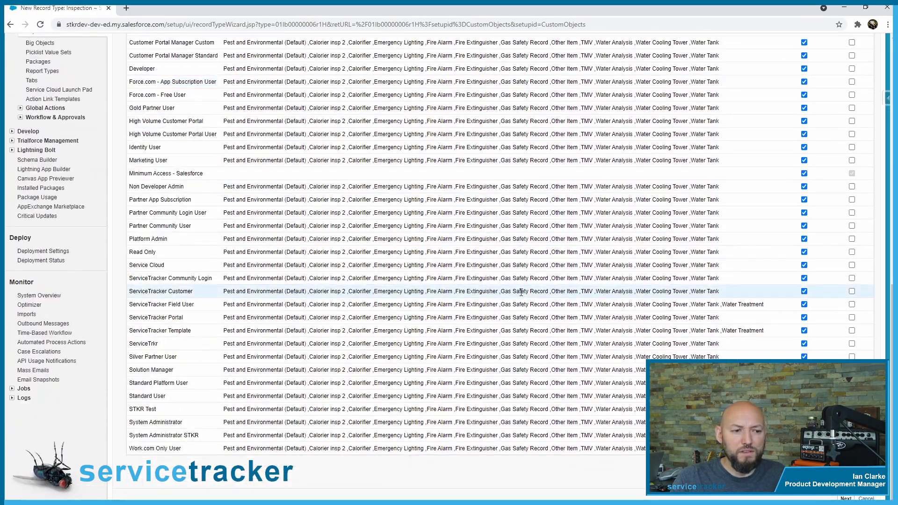
pyautogui.scroll(10, 513, 281)
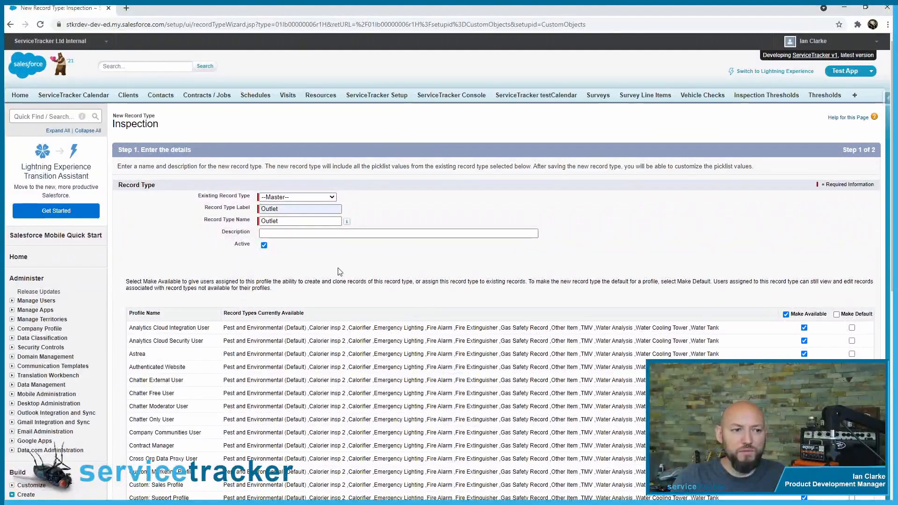
pyautogui.scroll(-11, 707, 293)
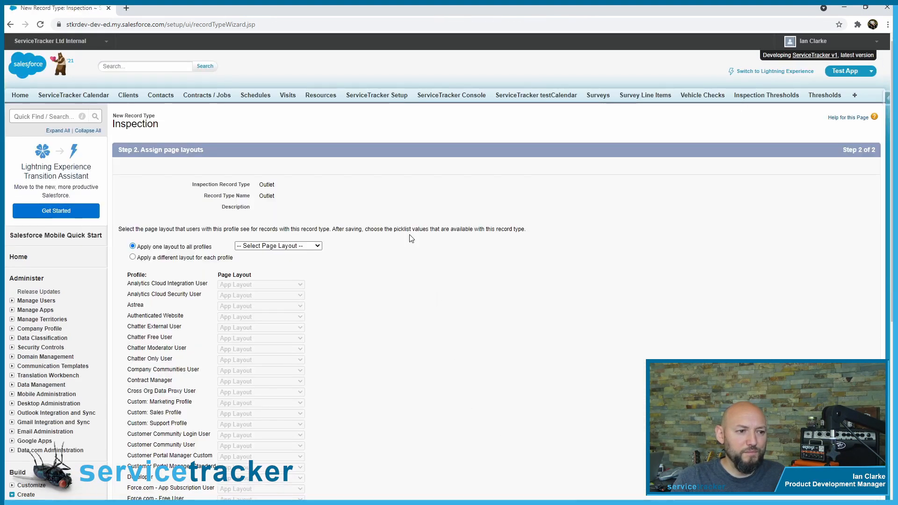
# Apply the Outlet page layout to all profiles for the new Inspection record type and save it.
pyautogui.scroll(-2, 402, 236)
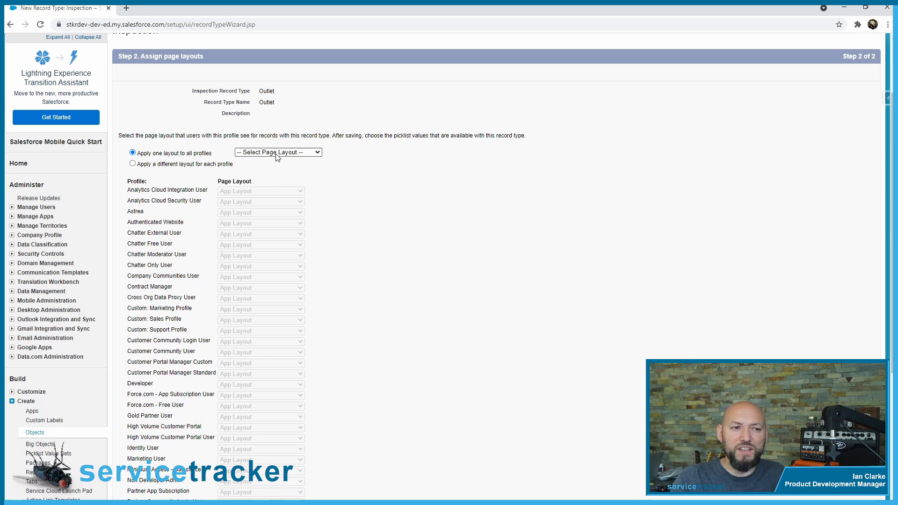
pyautogui.click(253, 233)
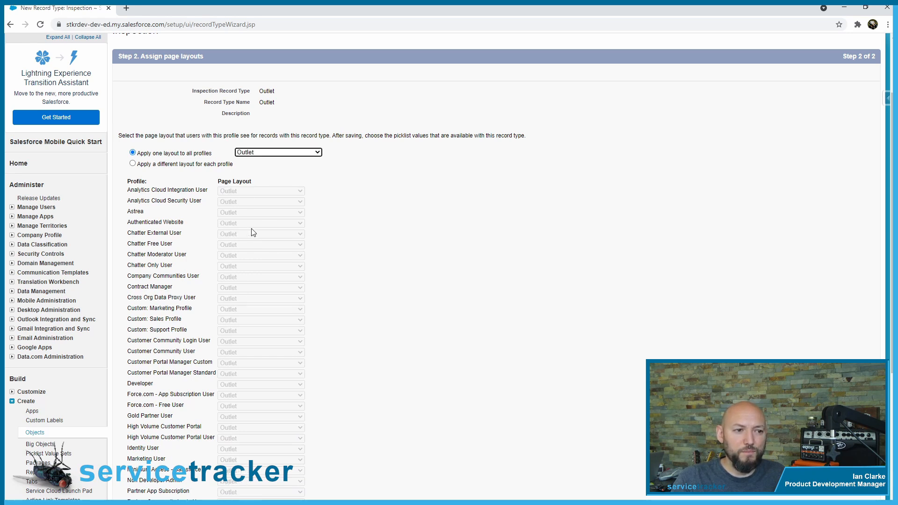
pyautogui.scroll(-6, 407, 178)
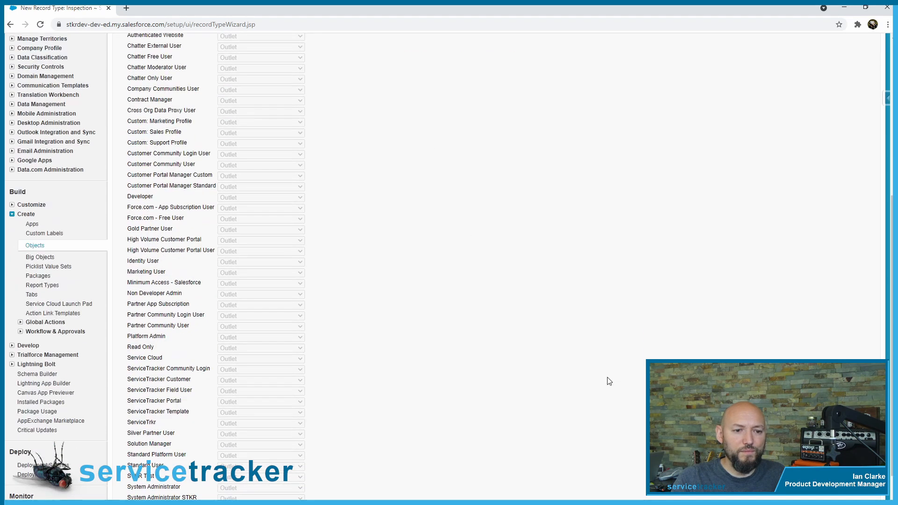
pyautogui.scroll(5, 693, 417)
pyautogui.scroll(-5, 449, 266)
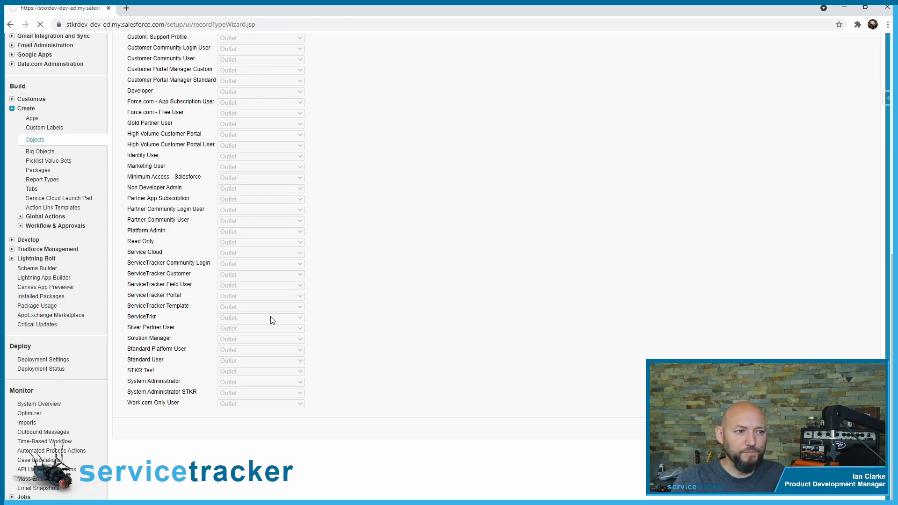
# Open the Level of Scale picklist of the Outlet record type for editing.
pyautogui.scroll(-3, 273, 319)
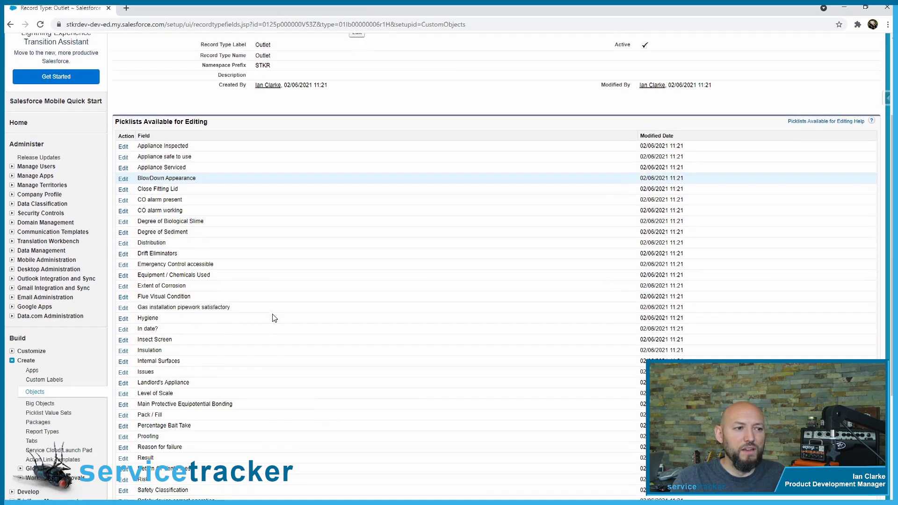
pyautogui.scroll(-2, 274, 318)
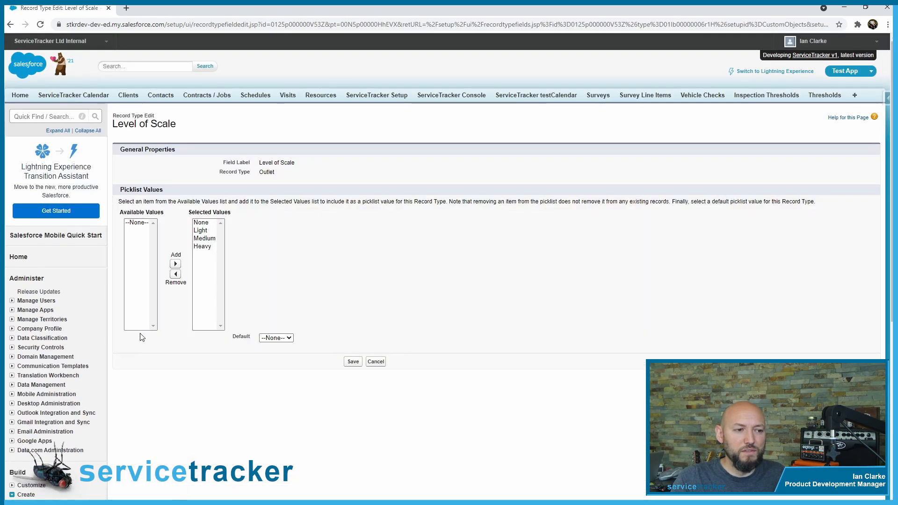
# Remove Light from the selected Level of Scale values and add it back.
pyautogui.click(203, 231)
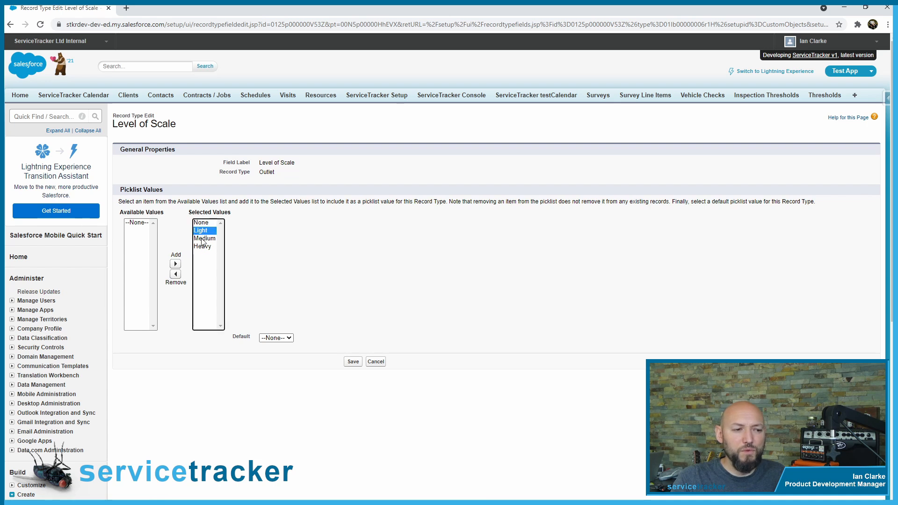
pyautogui.click(175, 274)
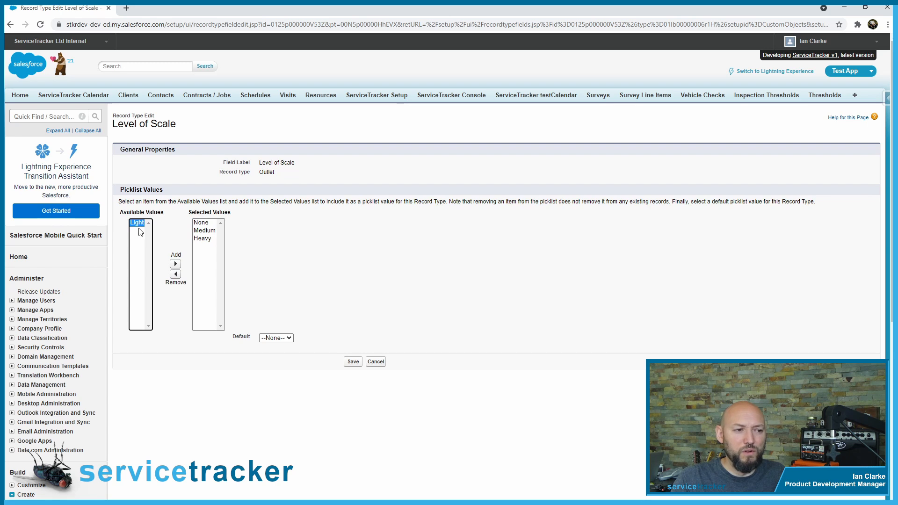
pyautogui.click(176, 265)
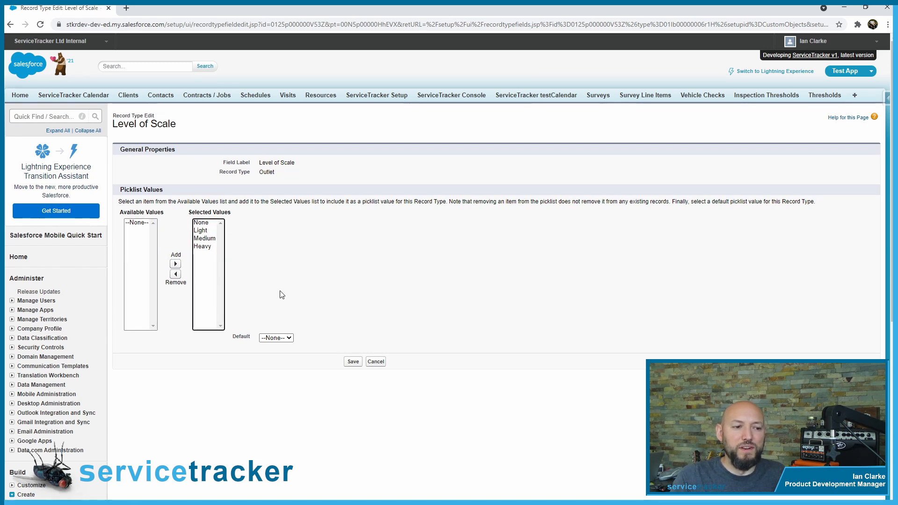
# Set the default Level of Scale value for the Outlet record type to None and save.
pyautogui.click(282, 340)
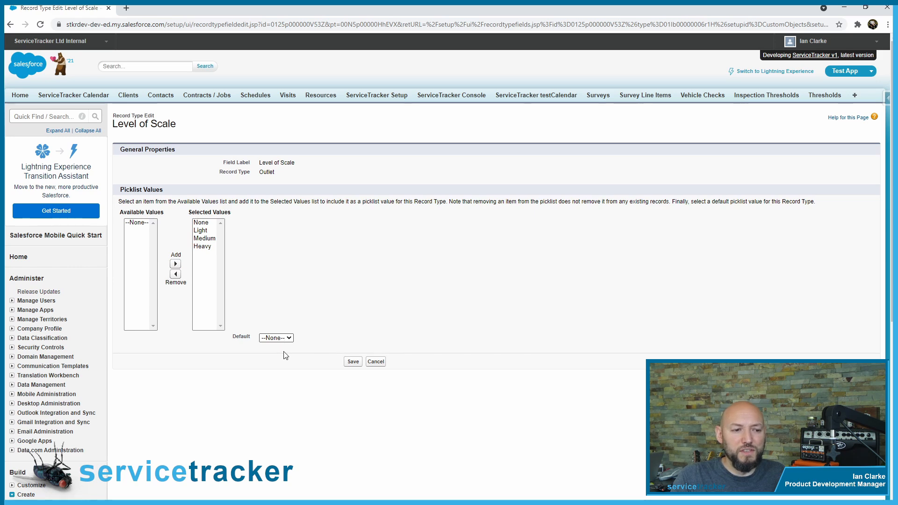
pyautogui.press('Down')
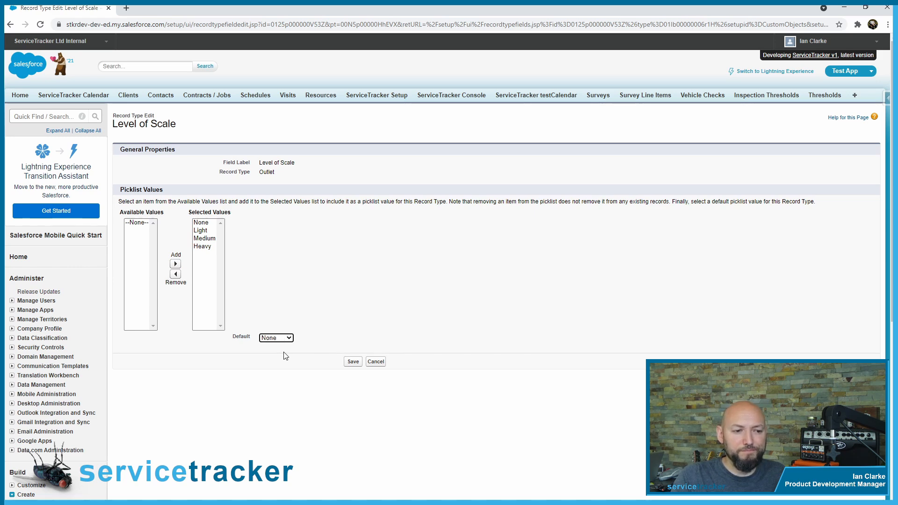
pyautogui.click(353, 363)
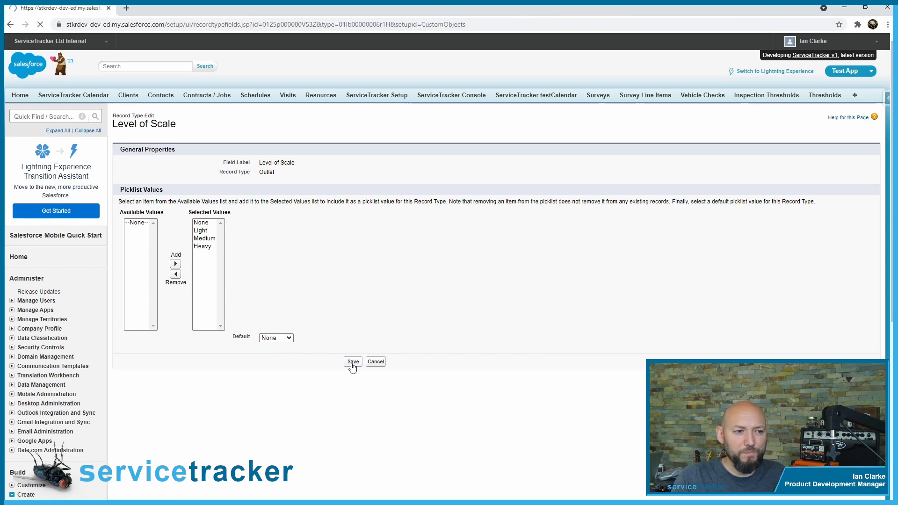